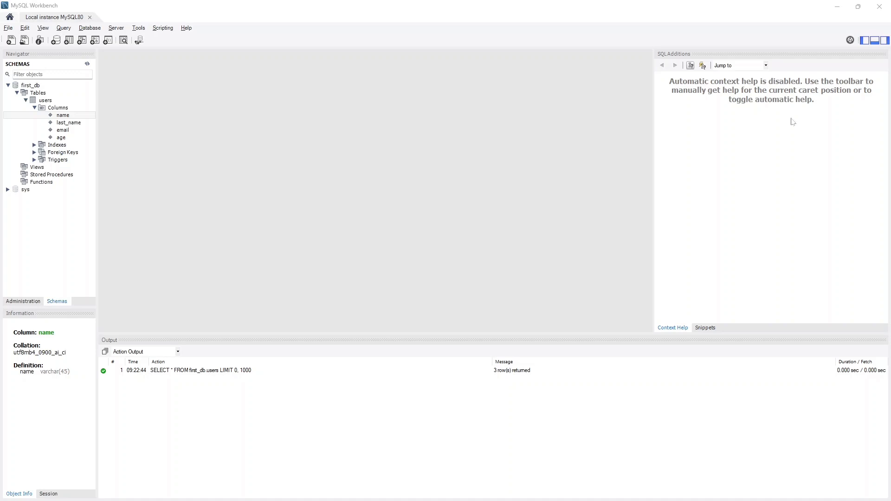
- Inspect the email column's definition in the users table, and display the table's rows
left_click(60, 109)
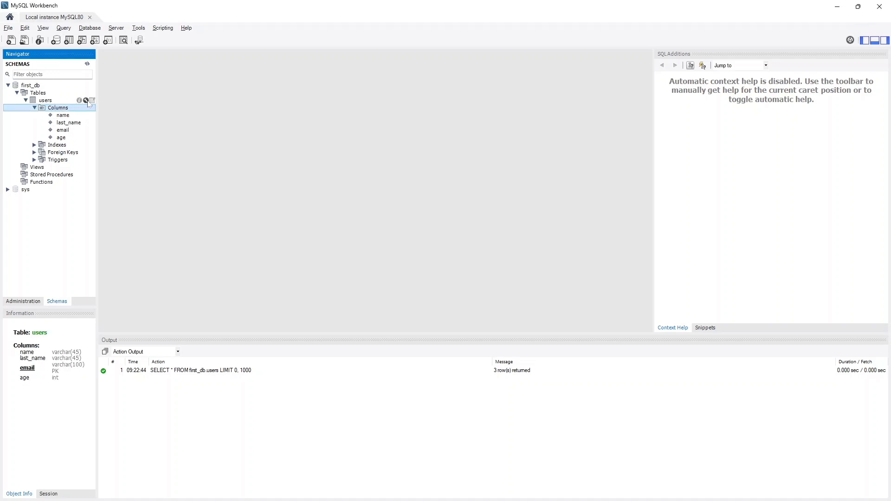
left_click(86, 100)
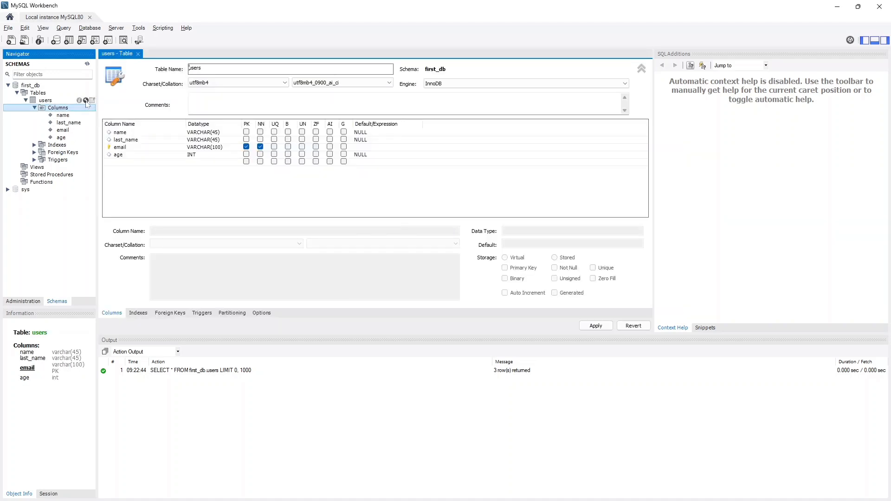
left_click(118, 148)
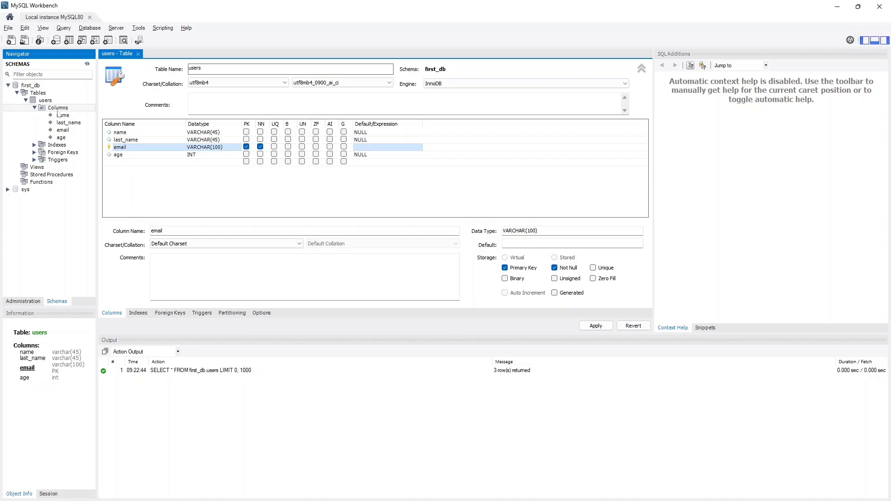
left_click(91, 100)
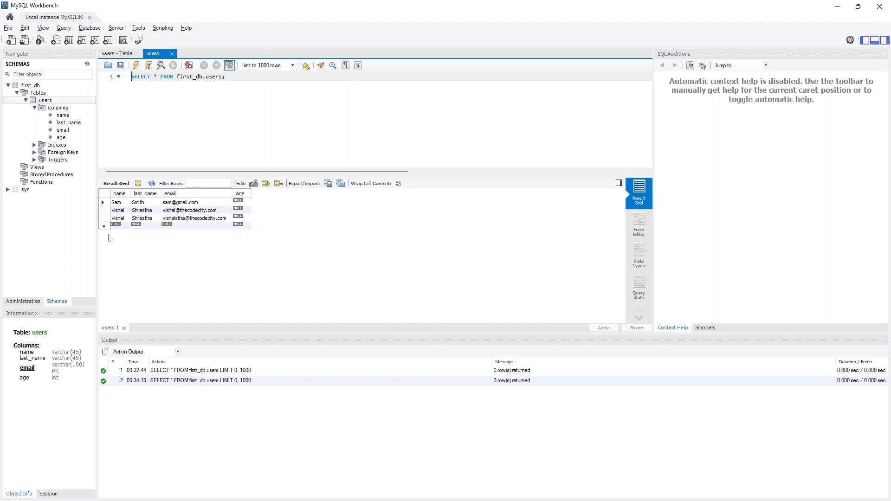
- Add a new column named id with datatype INT to the users table
left_click(59, 109)
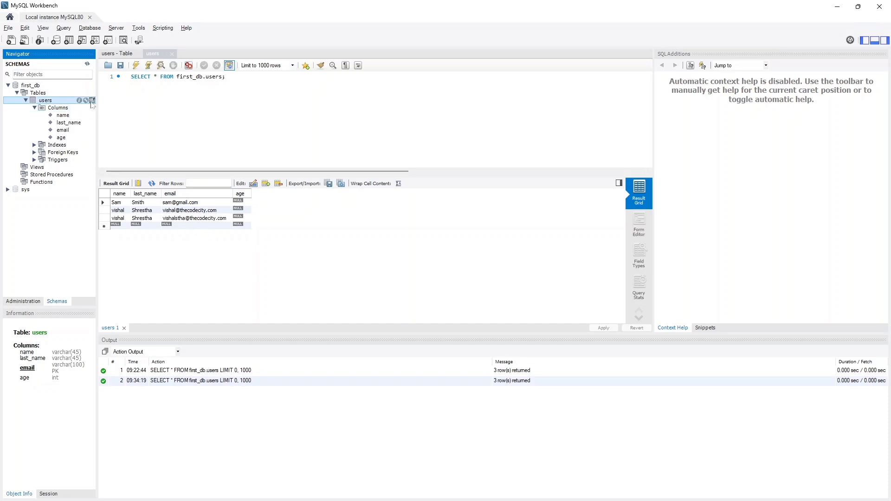
left_click(93, 101)
left_click(86, 100)
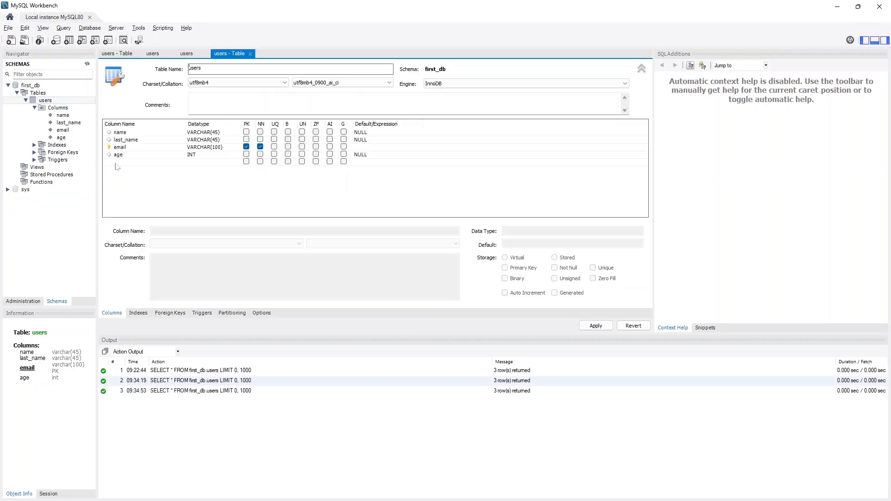
double_click(118, 162)
type("id")
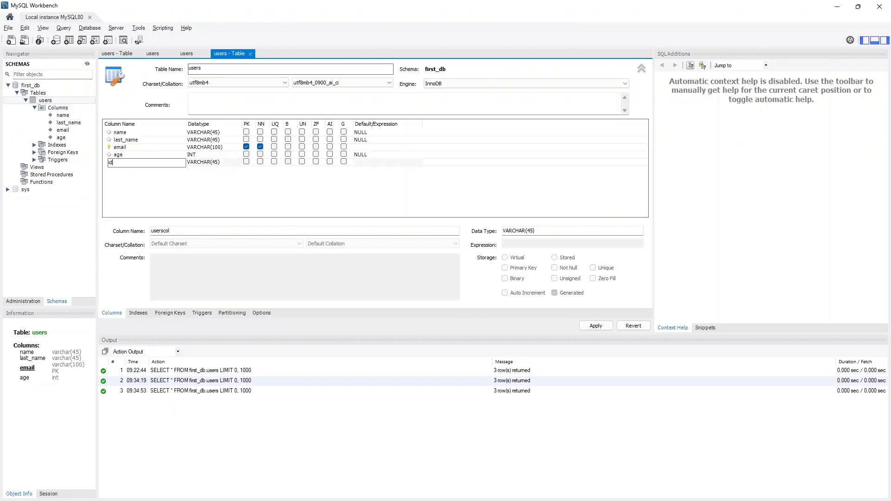
left_click(207, 164)
left_click(207, 163)
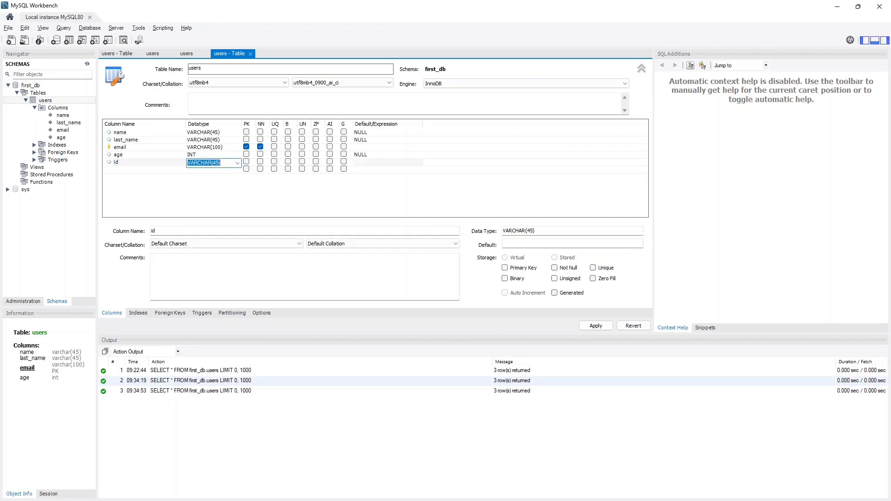
left_click(238, 163)
left_click(197, 171)
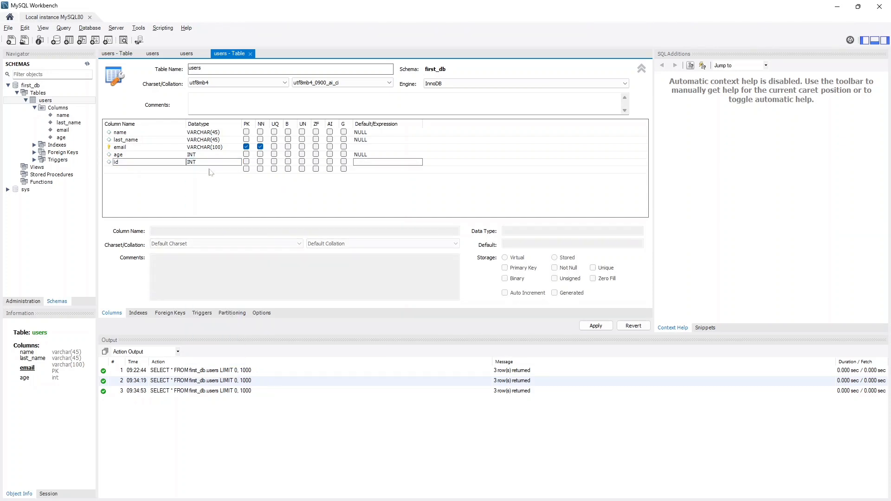
- Mark the id column as Not Null and apply the table changes to the database
left_click(260, 162)
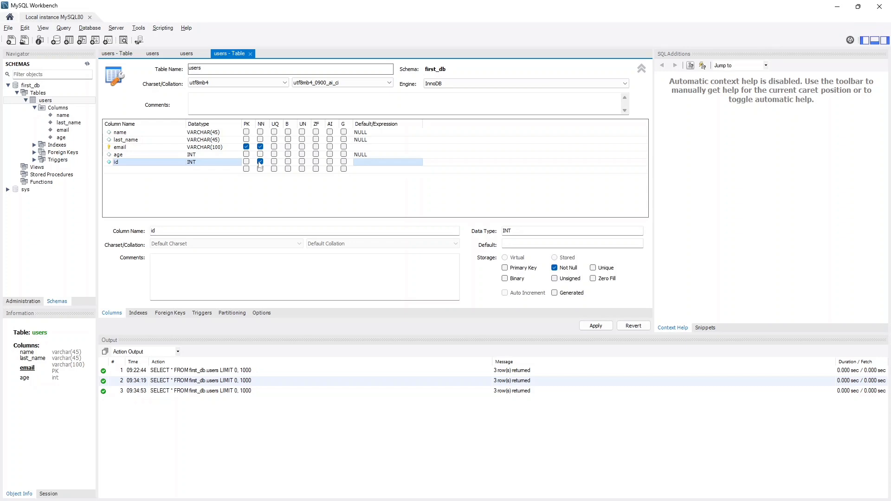
left_click(583, 326)
left_click(567, 377)
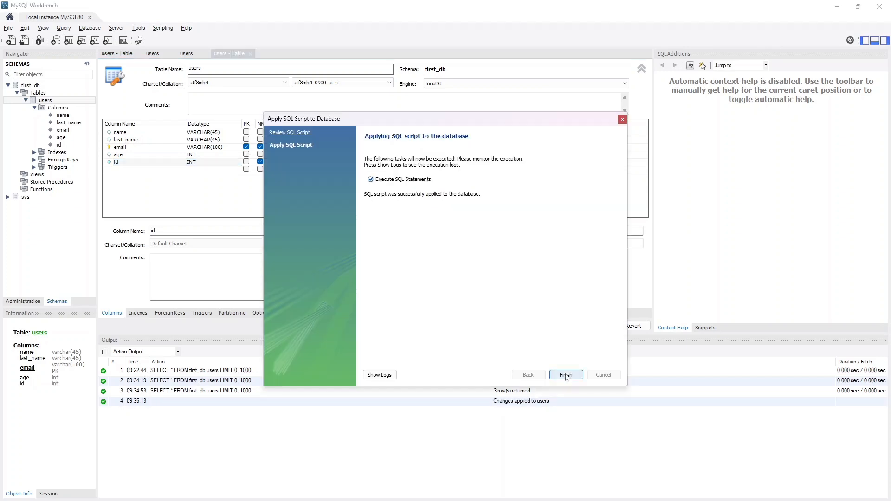
left_click(567, 377)
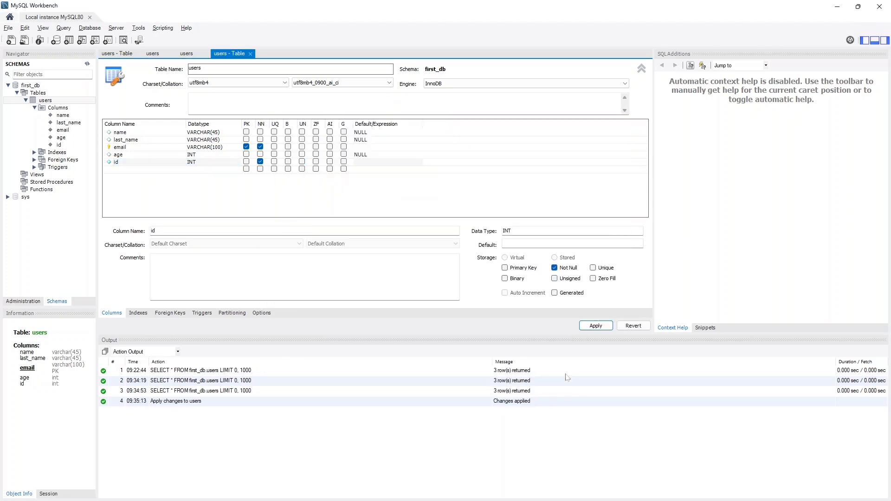
- Try to make id the primary key instead of email and apply the change to the database
left_click(246, 161)
left_click(246, 147)
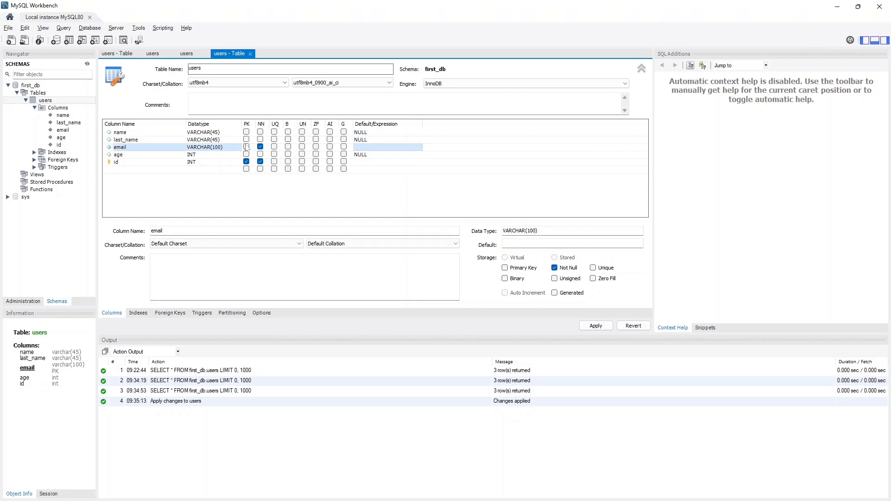
left_click(596, 326)
left_click(567, 375)
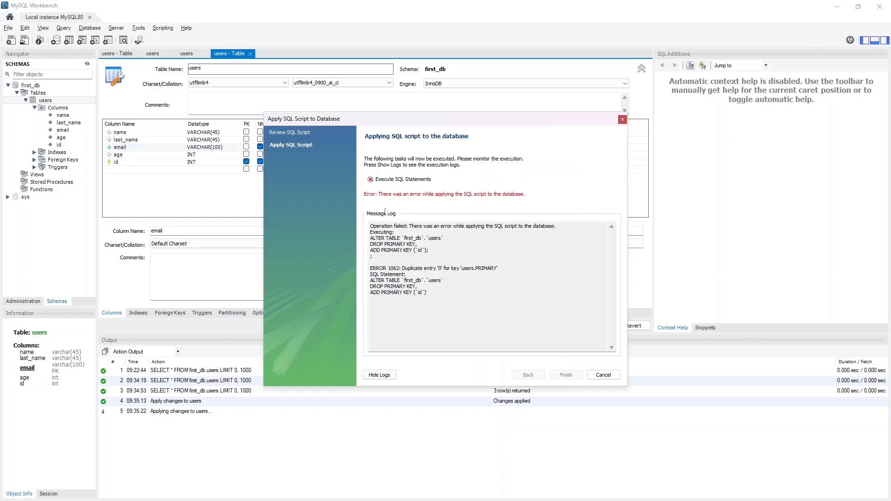
left_click(604, 375)
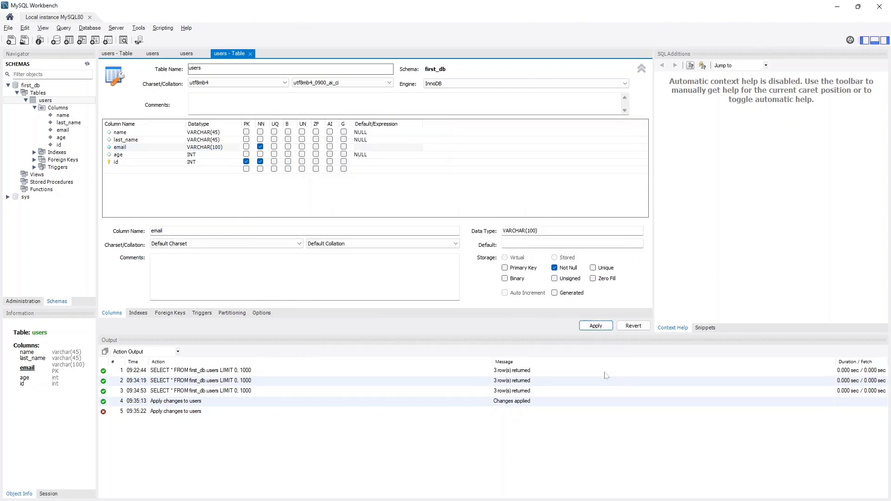
- Refresh the users query results, set the three rows' id values to 1, 2 and 3, and save them to the database
left_click(187, 53)
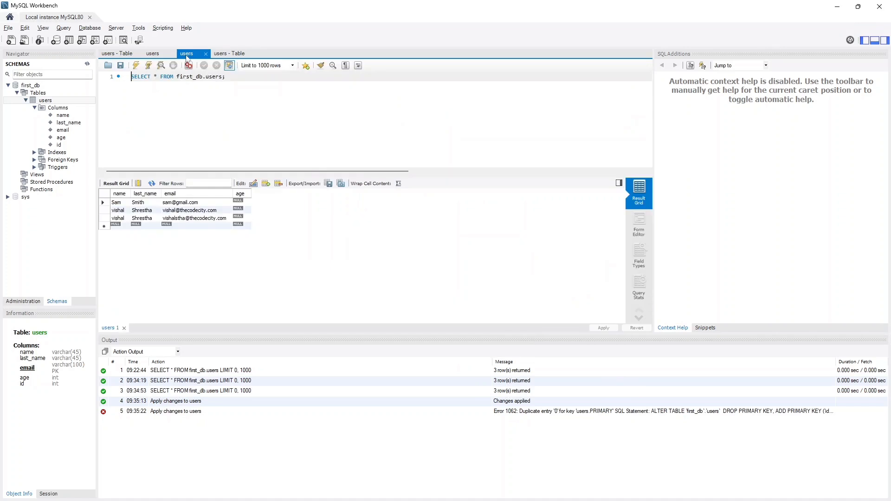
key("ctrl+Return")
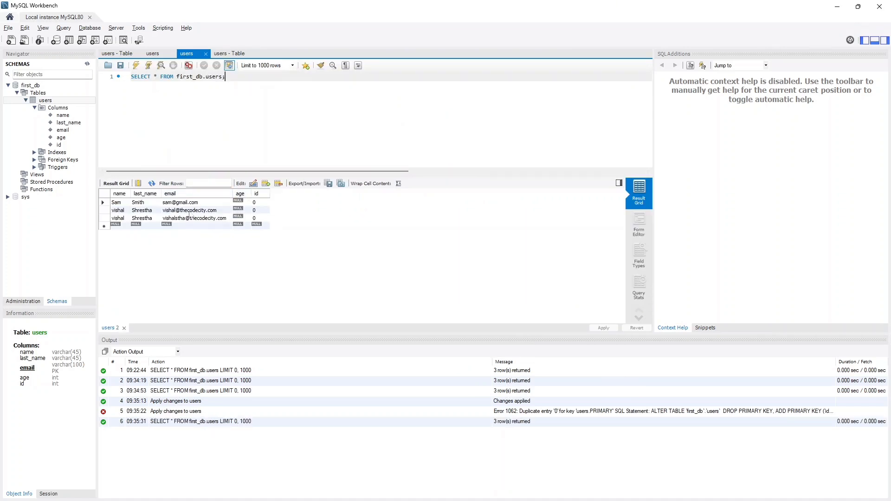
double_click(255, 211)
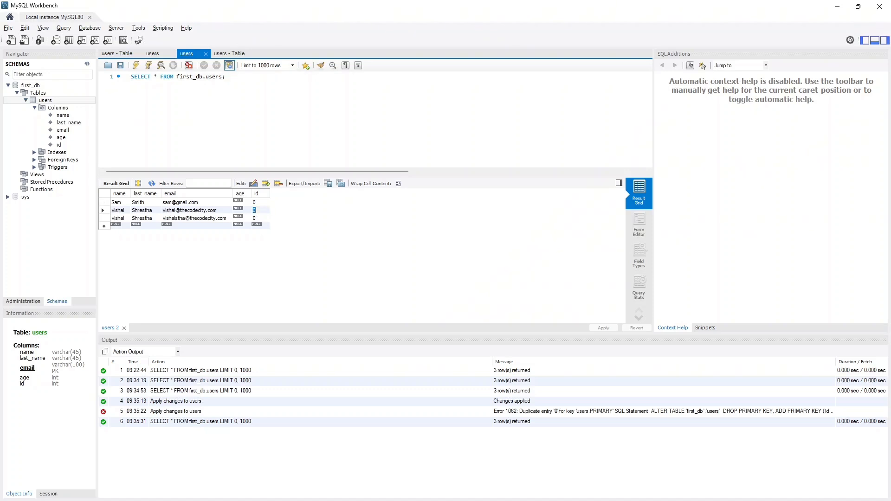
type("1")
key("Up")
type("1")
key("Down")
type("2")
key("Down")
type("3")
left_click(603, 330)
left_click(568, 374)
left_click(567, 374)
- Enable Auto Increment on the id primary key and apply the users table changes to the database
left_click(225, 54)
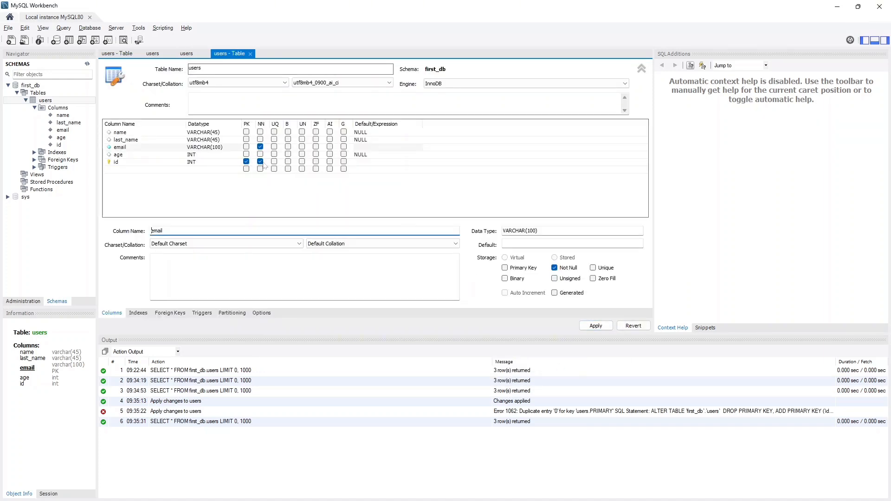
left_click(330, 161)
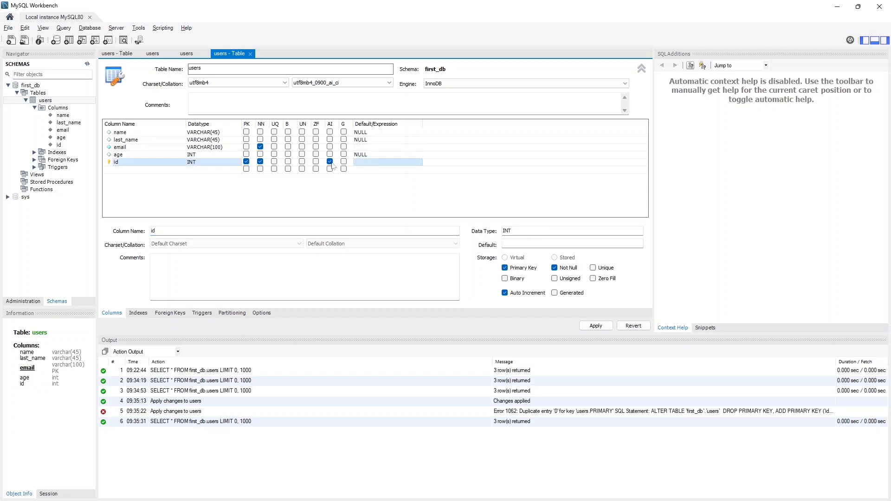
left_click(596, 325)
left_click(570, 376)
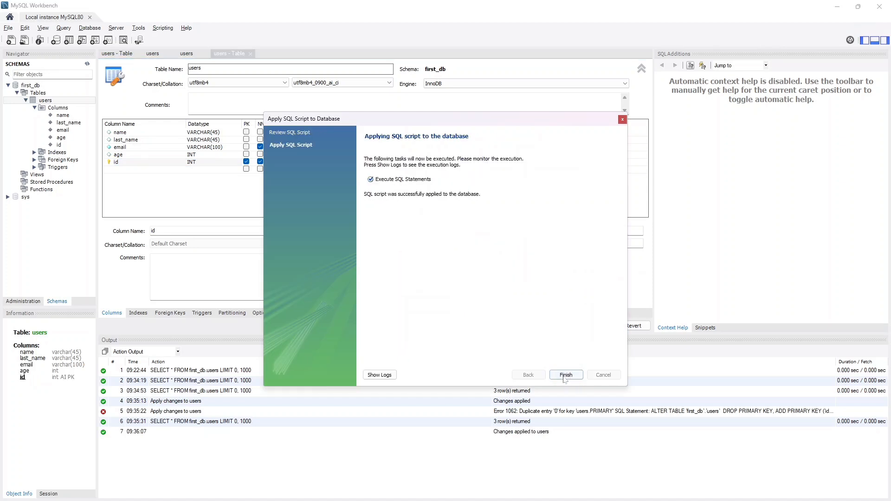
left_click(567, 376)
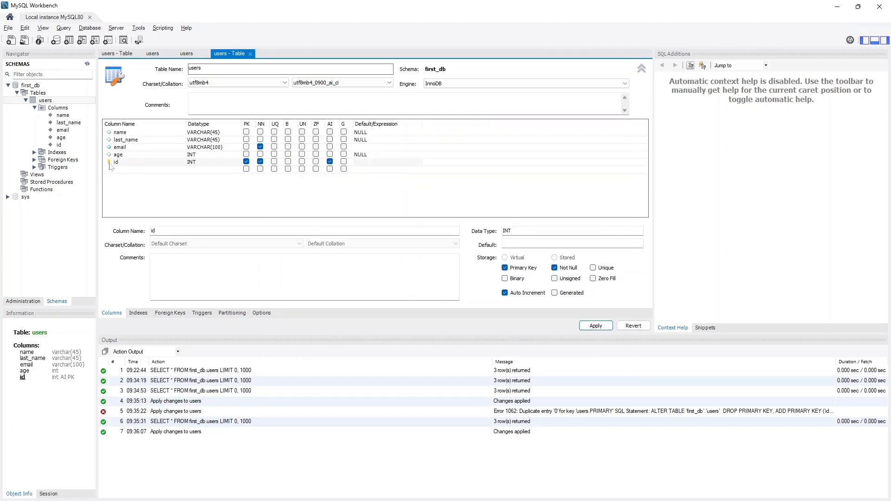
- Close the open users table and query tabs, and query all rows of the users table afresh
left_click(250, 53)
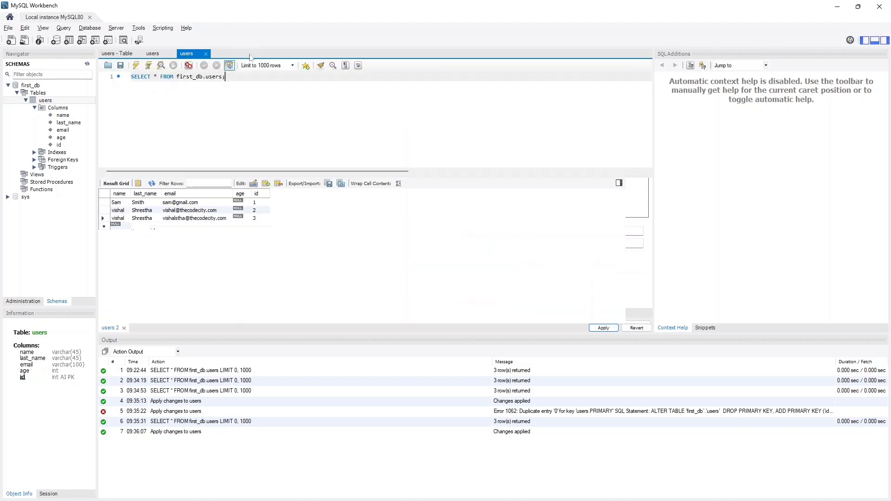
left_click(172, 54)
left_click(171, 54)
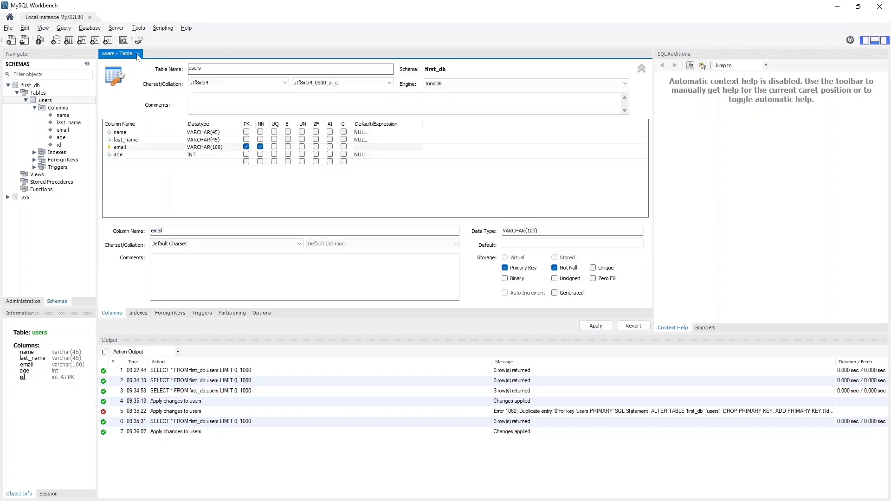
left_click(138, 54)
left_click(92, 100)
left_click(136, 66)
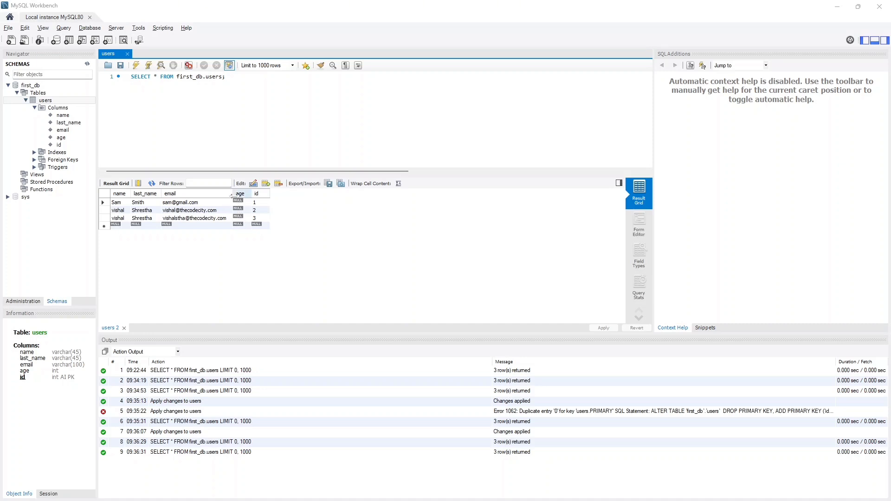
- Set the id column's default to 18 in the users table, apply the change, and close the table definition
left_click(60, 108)
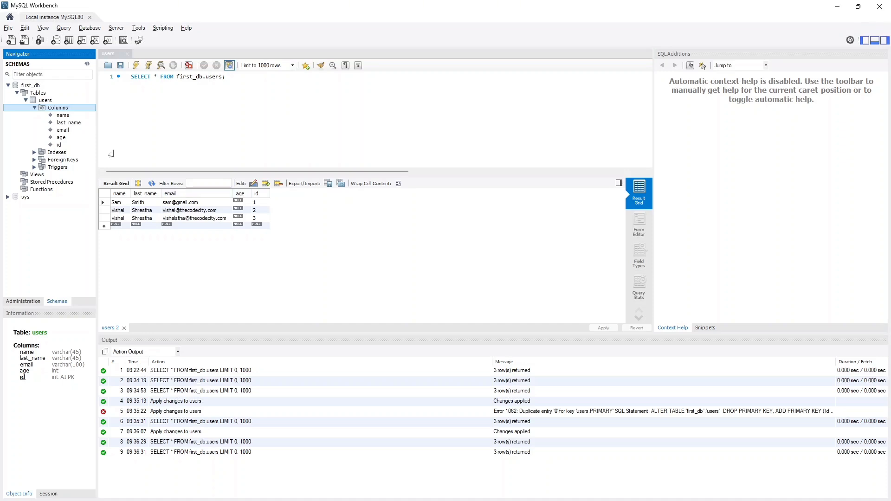
left_click(42, 103)
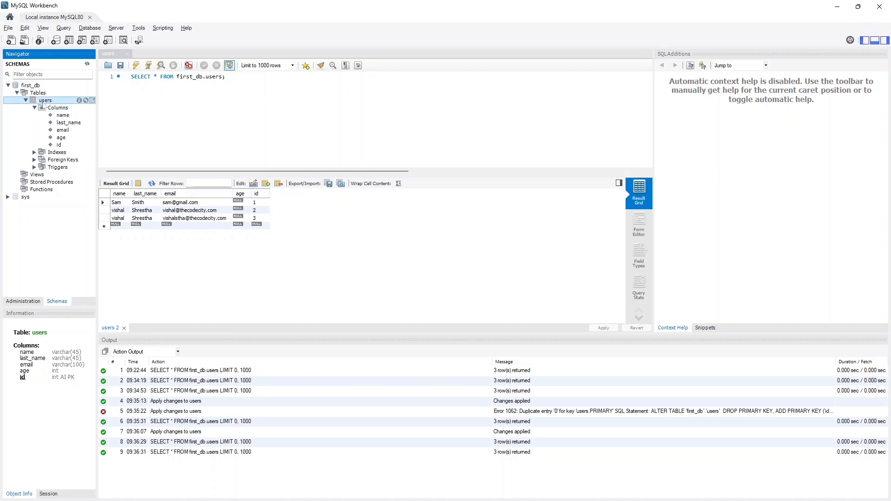
left_click(85, 100)
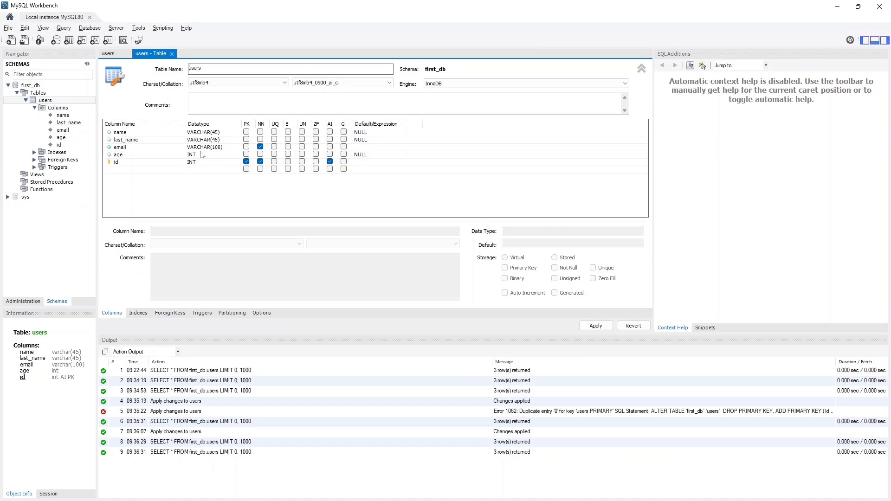
left_click(359, 164)
left_click(359, 164)
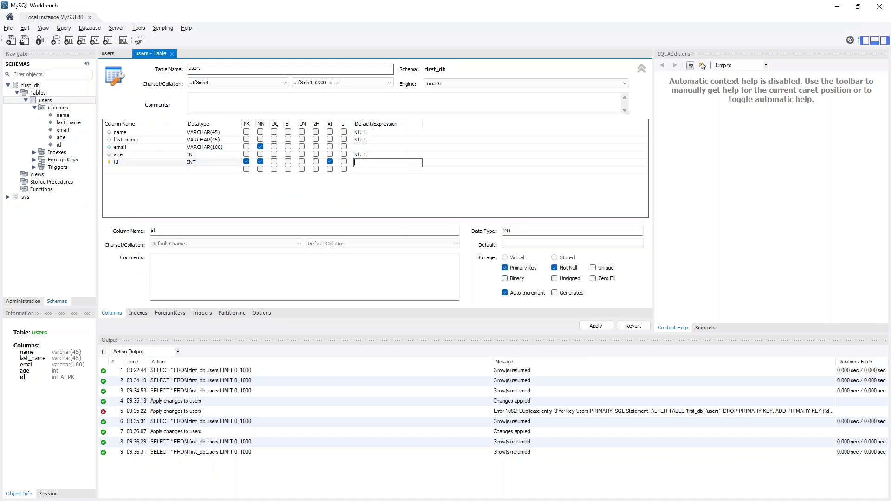
type("18")
left_click(596, 326)
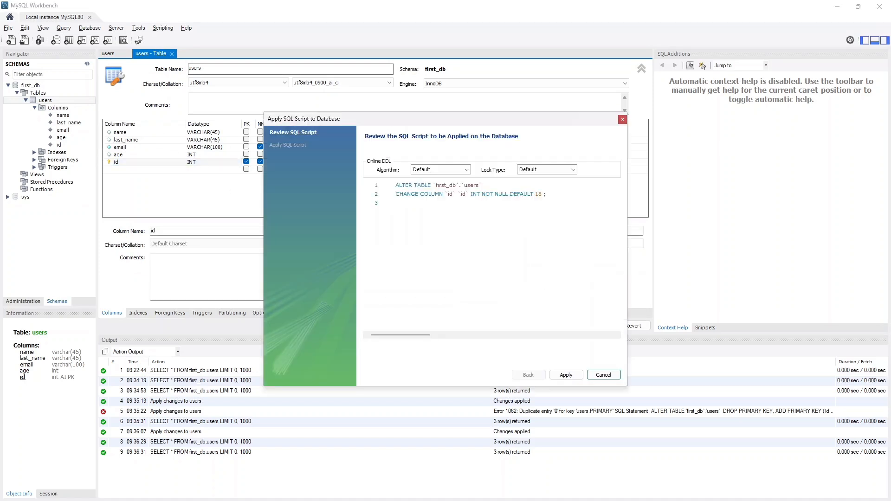
left_click(566, 375)
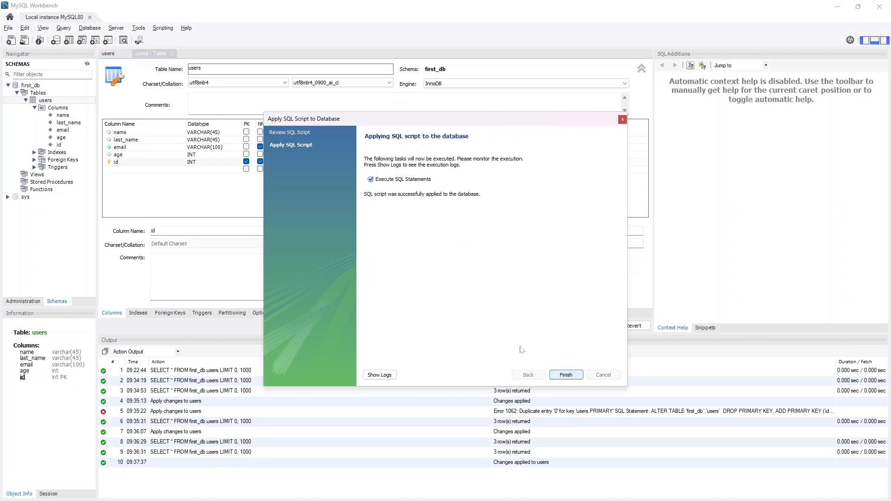
left_click(565, 375)
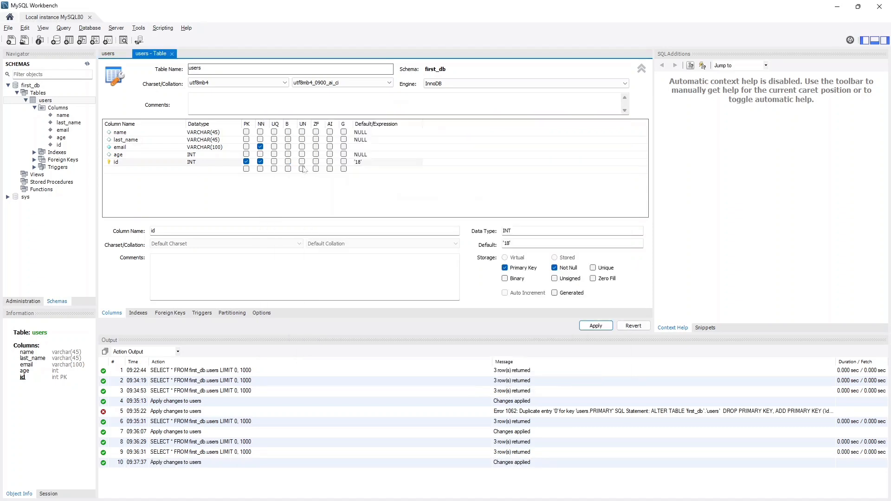
left_click(171, 54)
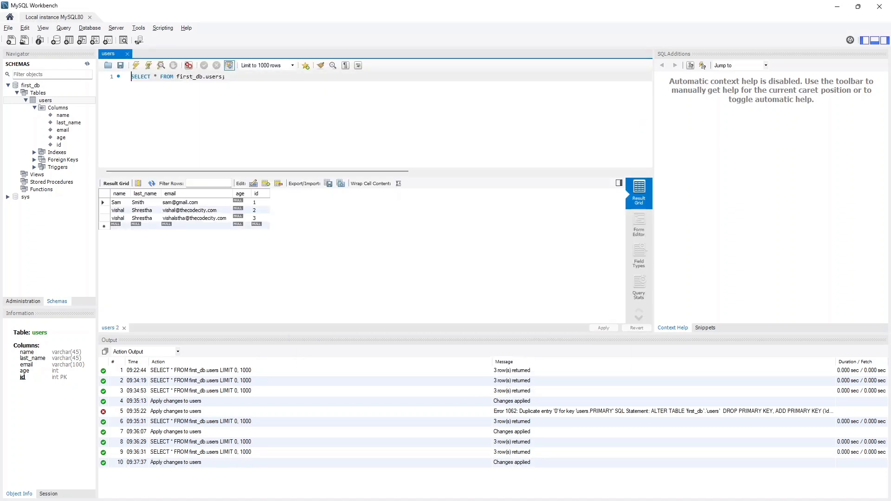
- Re-run the users query, enter a new row with name Taylor and last_name Swift, and try to save it without an email
key("ctrl+Return")
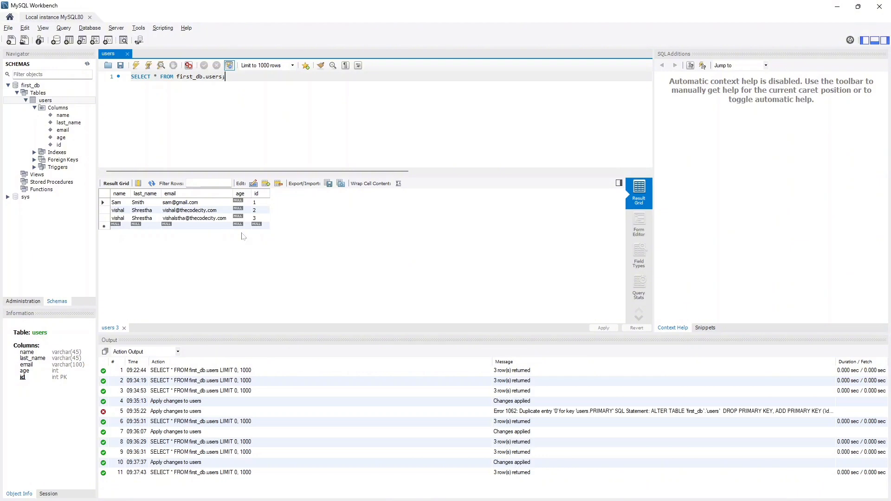
left_click(116, 225)
type("Taylor")
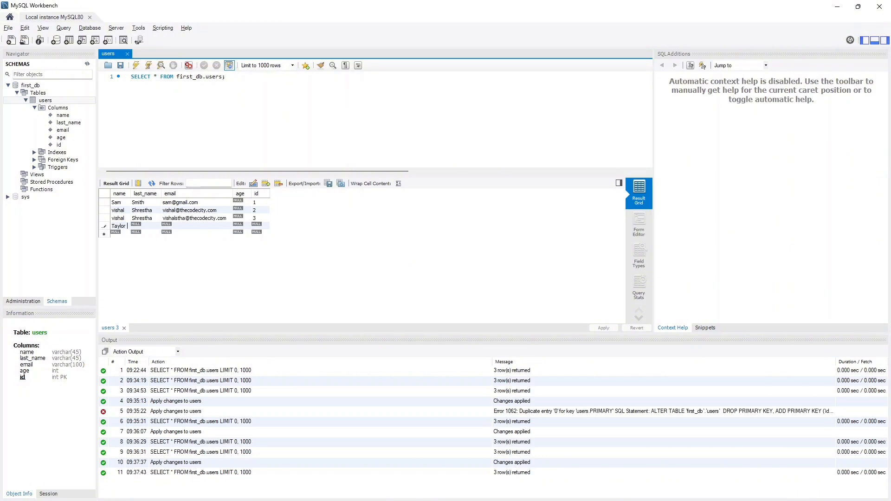
key("Tab")
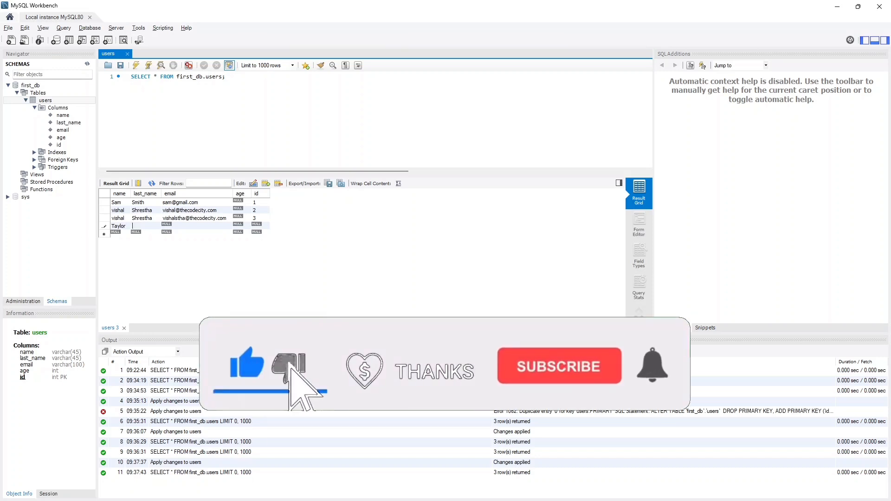
type("Swift")
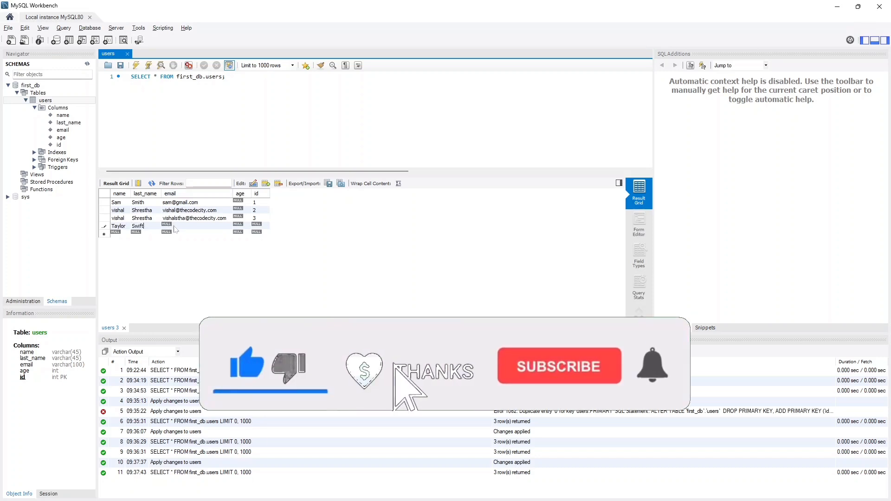
left_click(605, 329)
left_click(566, 375)
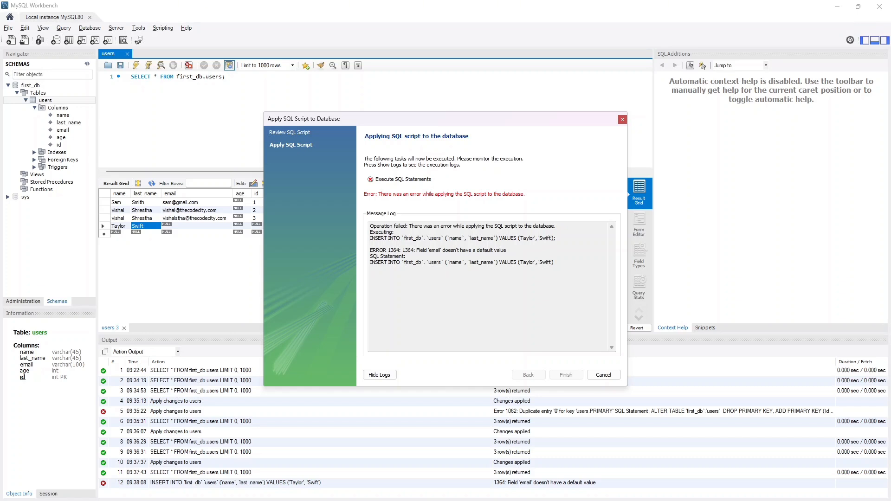
double_click(435, 251)
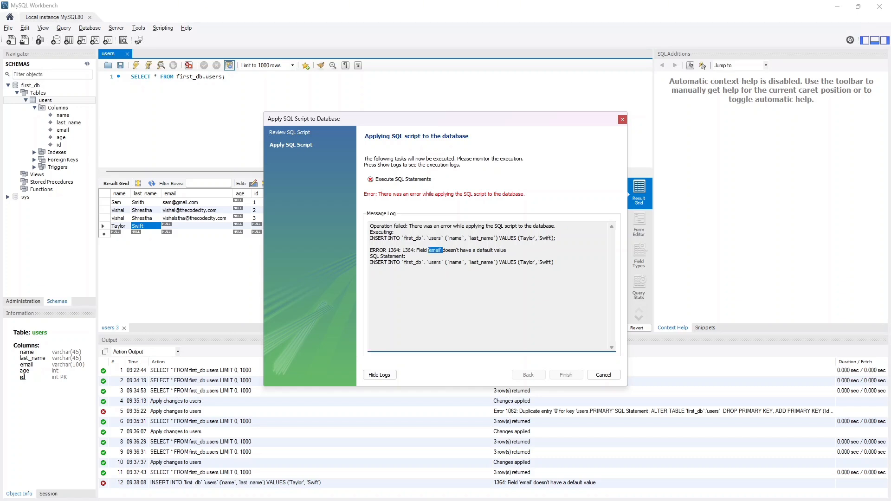
left_click(603, 375)
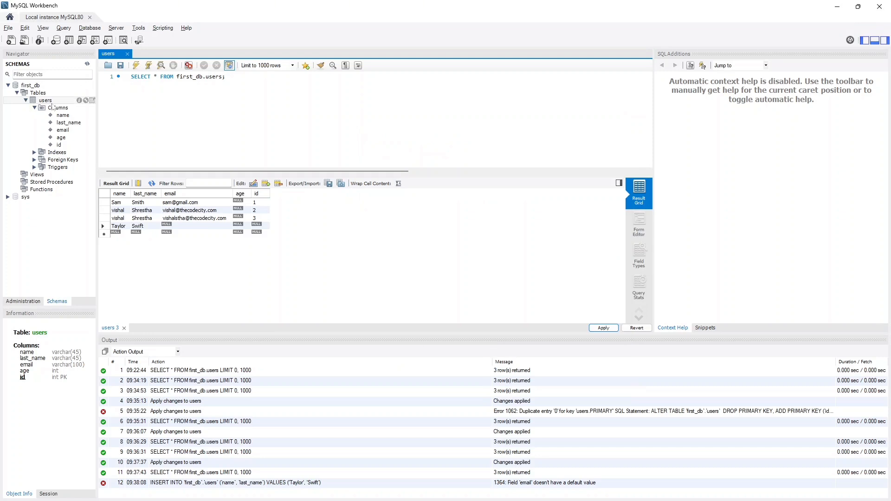
- Examine the email column's Not Null and default settings in the users table definition, and close the definition
left_click(86, 100)
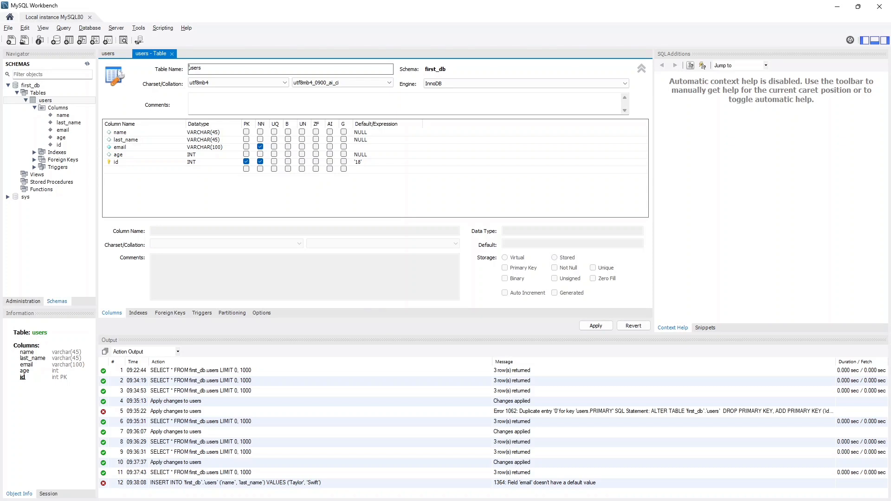
left_click(108, 54)
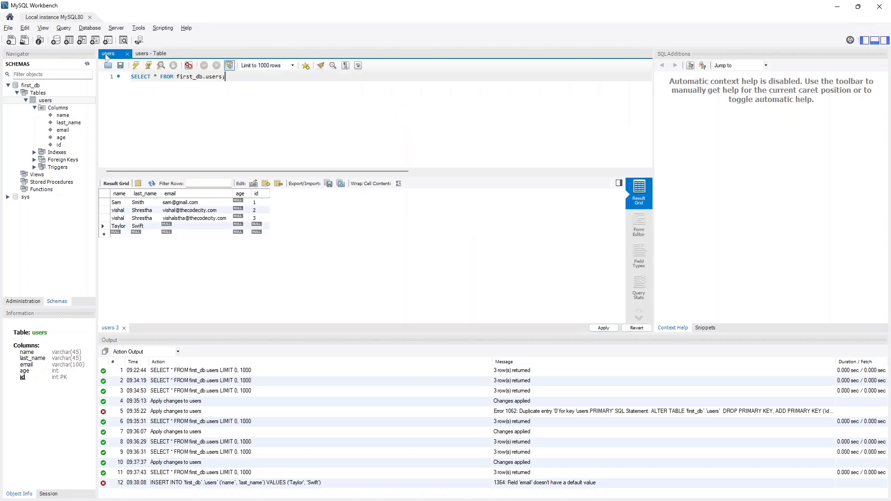
left_click(144, 55)
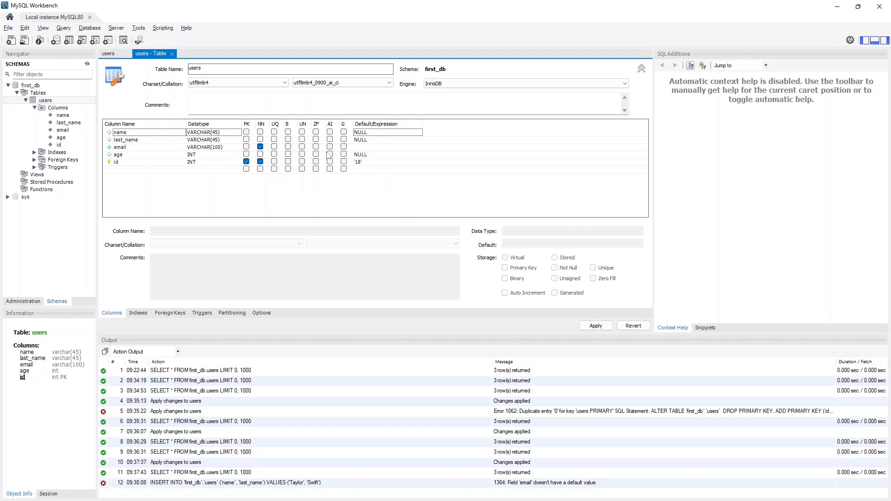
left_click(367, 148)
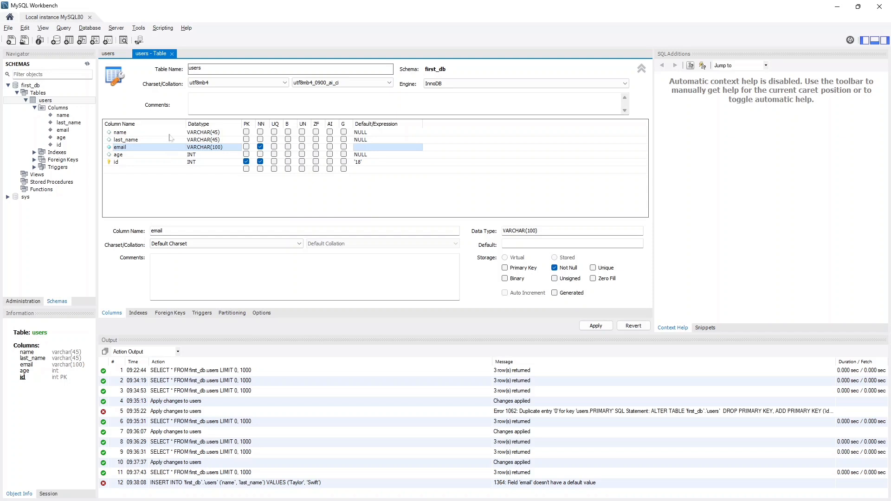
left_click(172, 54)
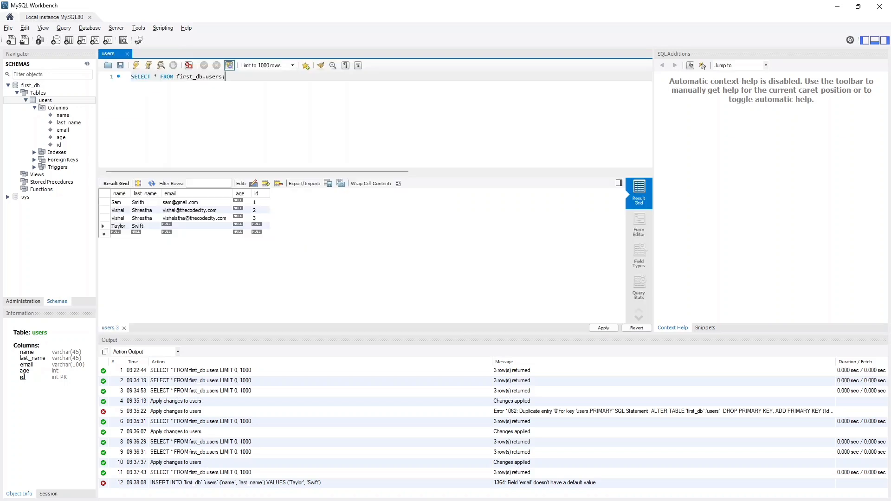
- Fill in the email of the Taylor Swift row, save the row to the database, and re-run the users query
double_click(178, 227)
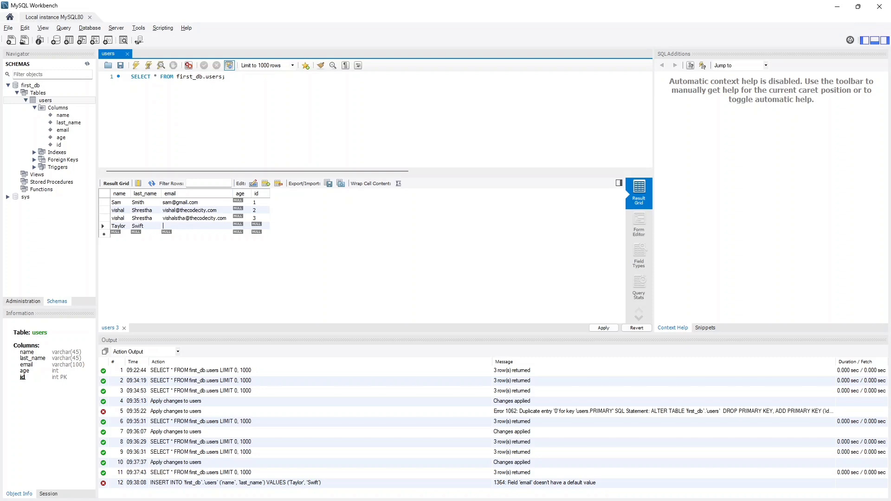
type("taylor@music.com")
left_click(605, 329)
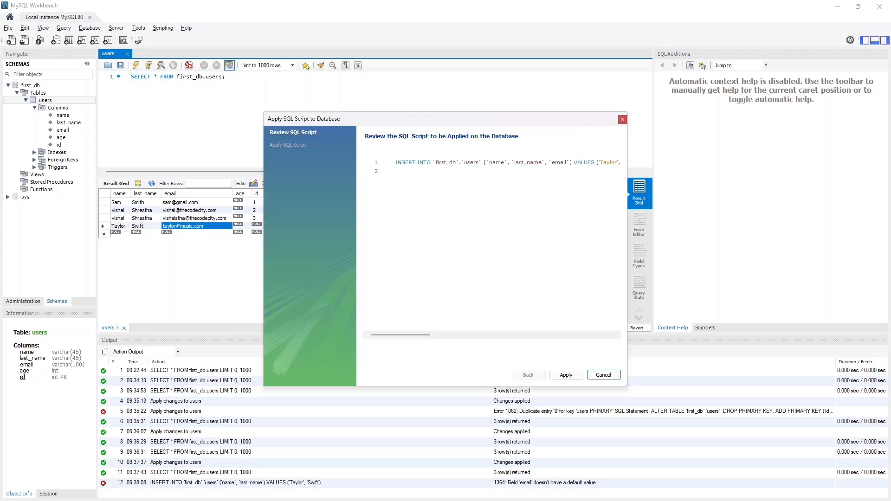
left_click(562, 374)
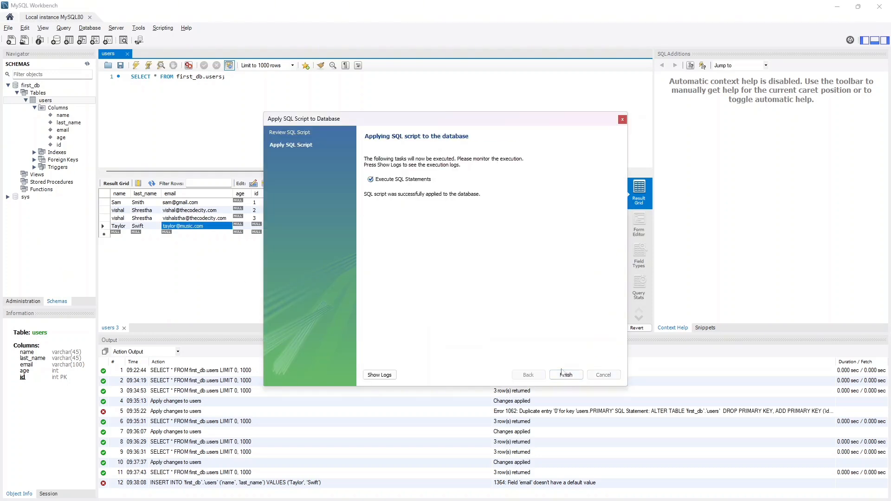
left_click(561, 374)
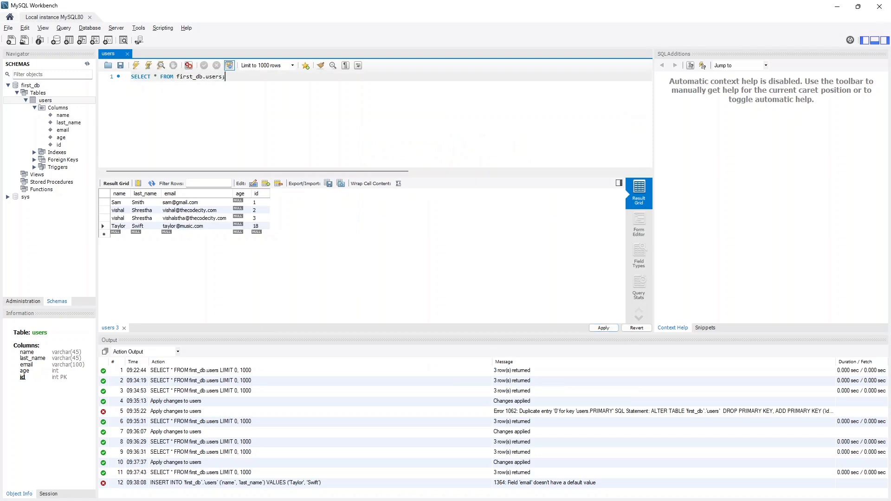
key("ctrl+Return")
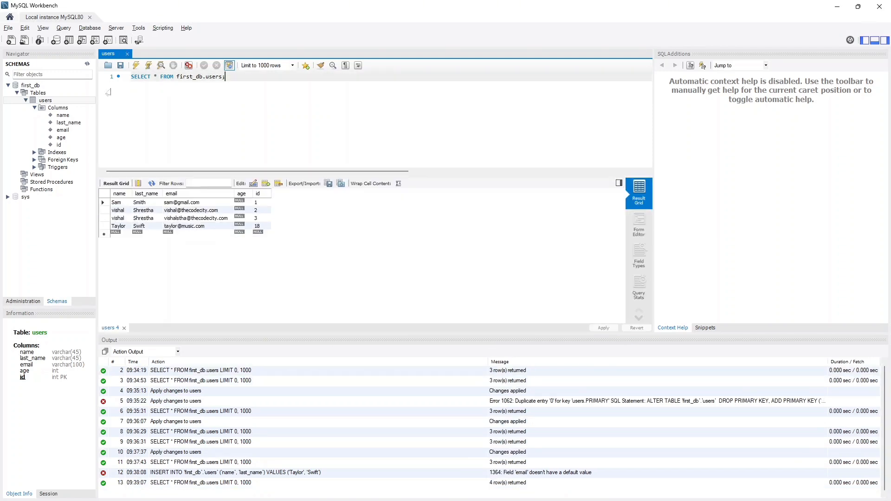
left_click(259, 227)
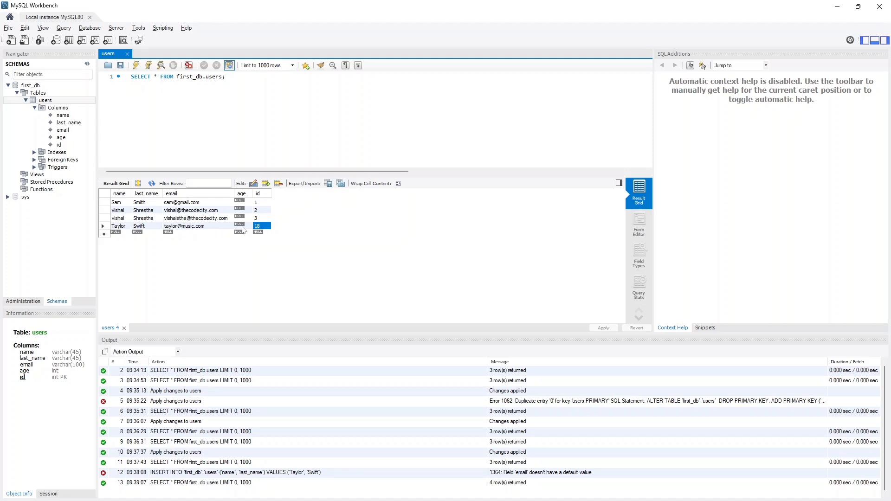
key("Left")
- Clear the id column's default in the users table, set the age column's default to 18, and apply the changes
left_click(87, 101)
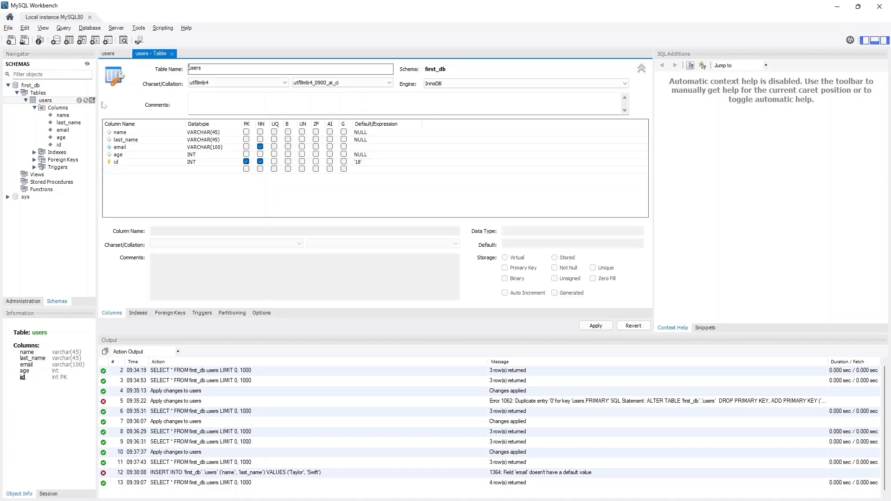
left_click(363, 165)
left_click(365, 164)
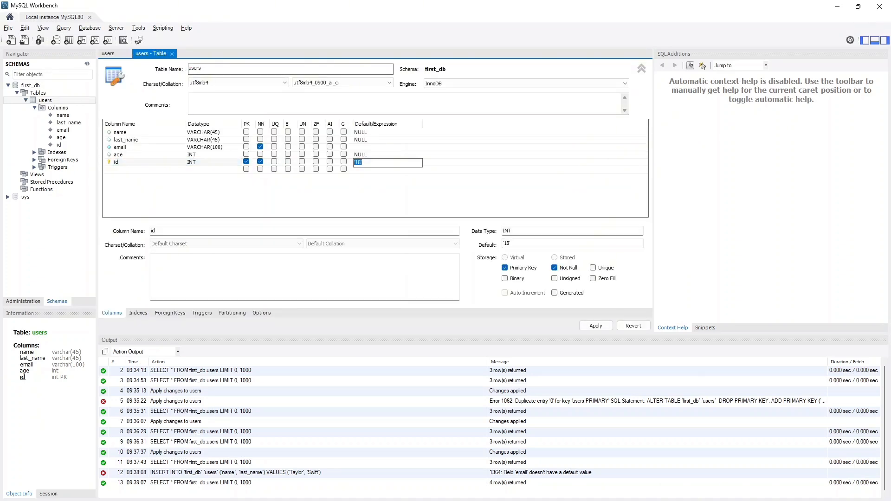
key("BackSpace")
left_click(197, 157)
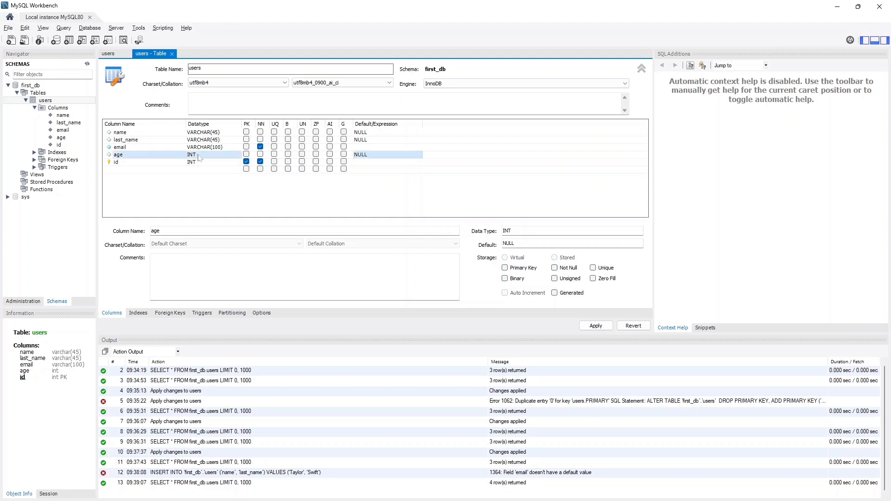
left_click(360, 155)
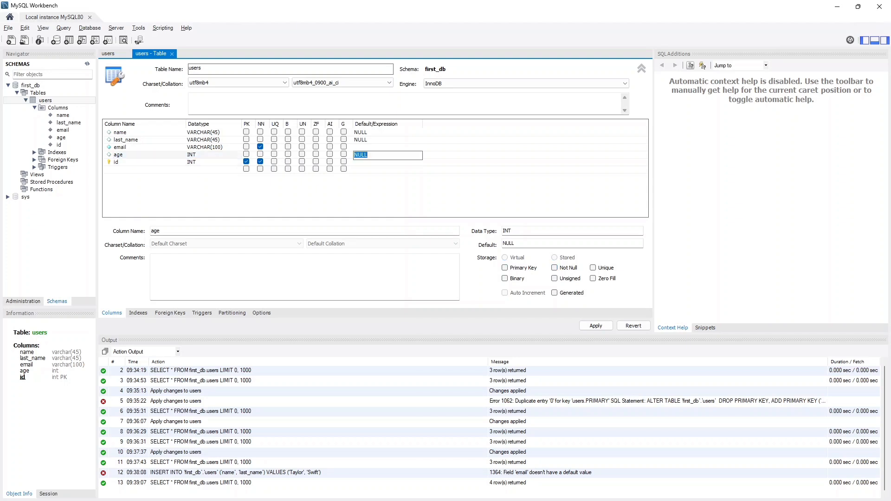
type("18")
left_click(599, 327)
left_click(565, 375)
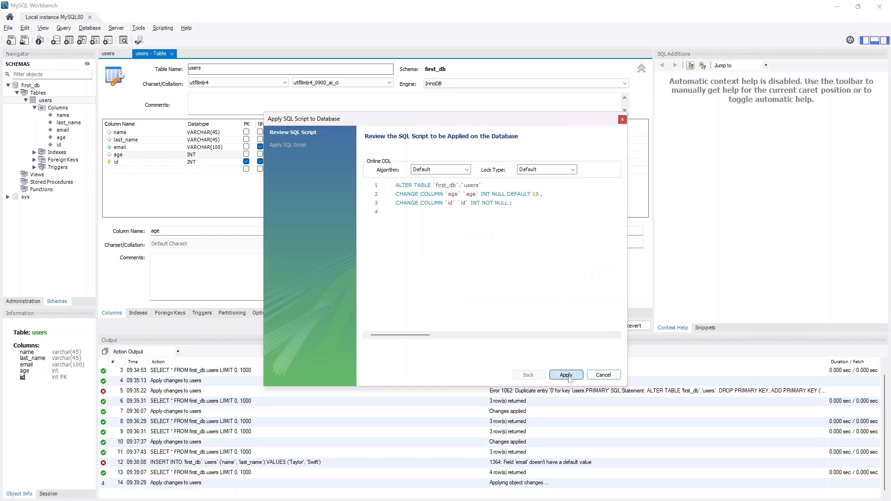
left_click(566, 375)
- Set the Taylor Swift row's id to 4 and enter a new row for Harry Styles with an email, leaving age and id empty
double_click(258, 227)
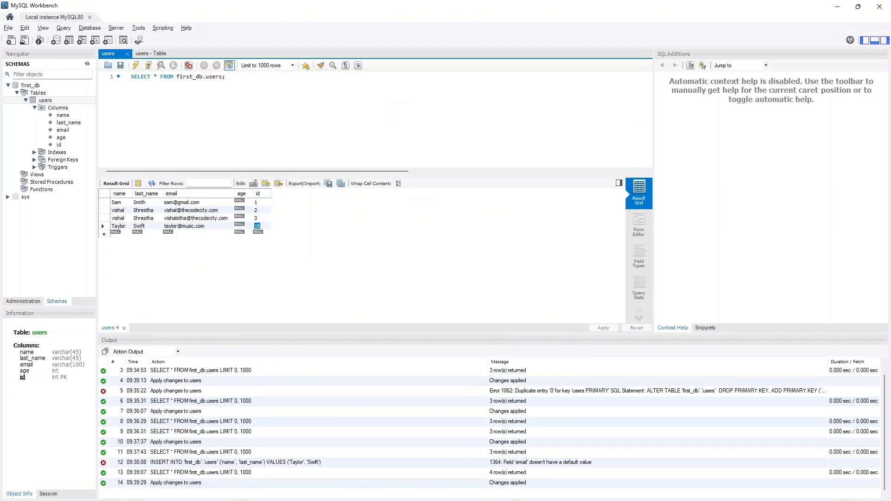
key("Return")
left_click(117, 235)
type("Harry")
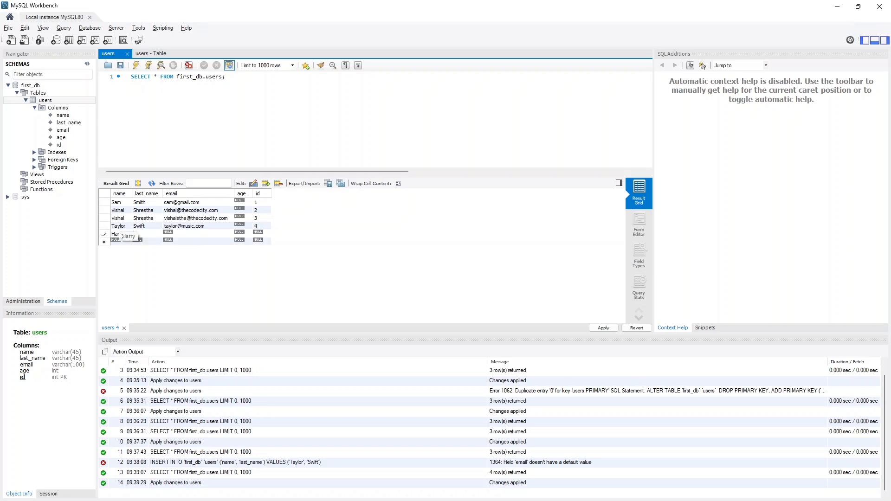
type("Styles")
key("Tab")
type("hayy")
type("ry@music.com")
- Try to apply the edited id and the new Harry Styles row to the database
left_click(603, 327)
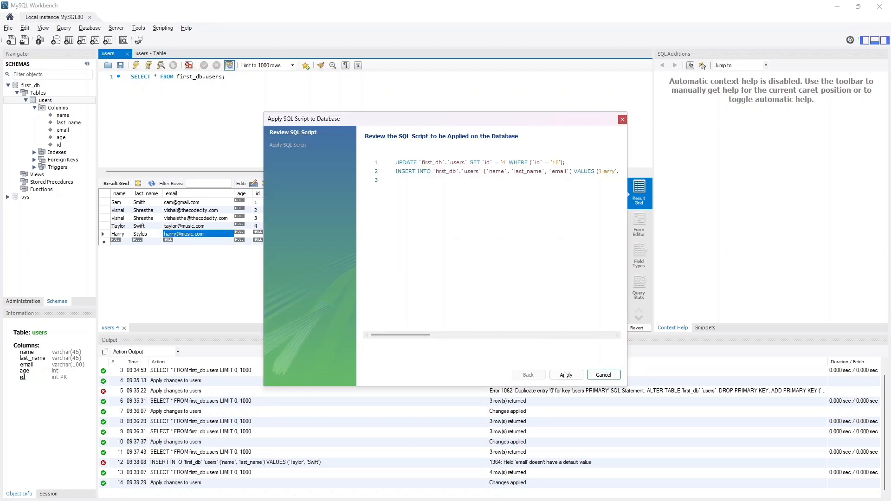
left_click(566, 375)
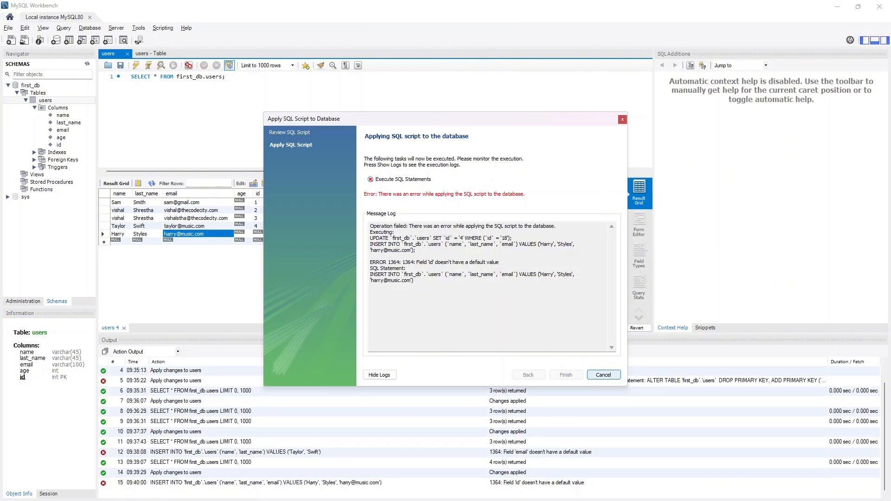
left_click_drag(419, 262, 500, 262)
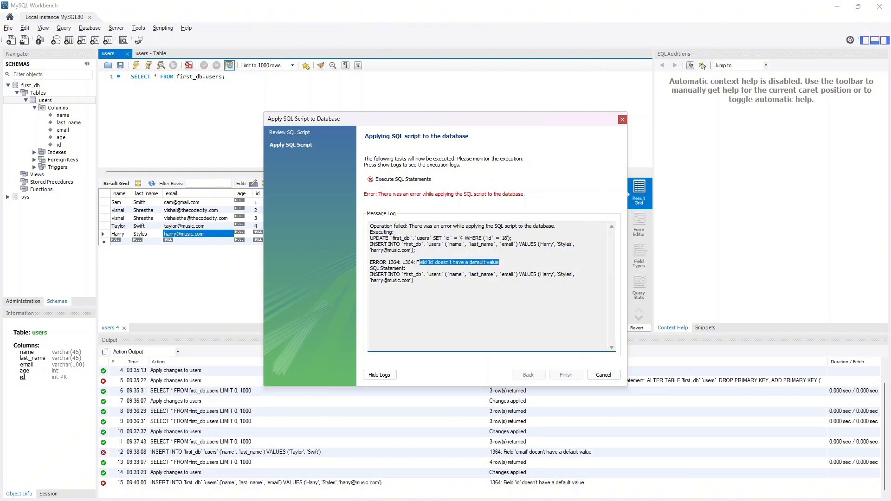
left_click(603, 375)
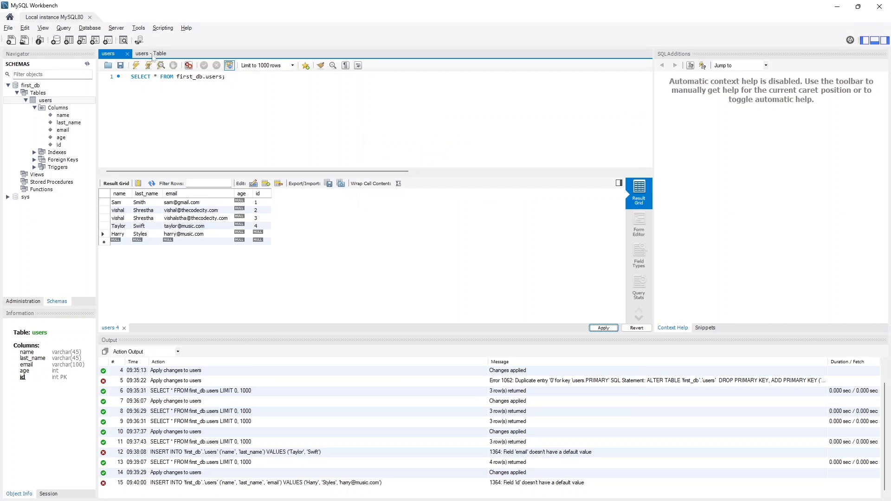
- Enable Auto Increment on the id column in the users table definition and apply the change
left_click(151, 54)
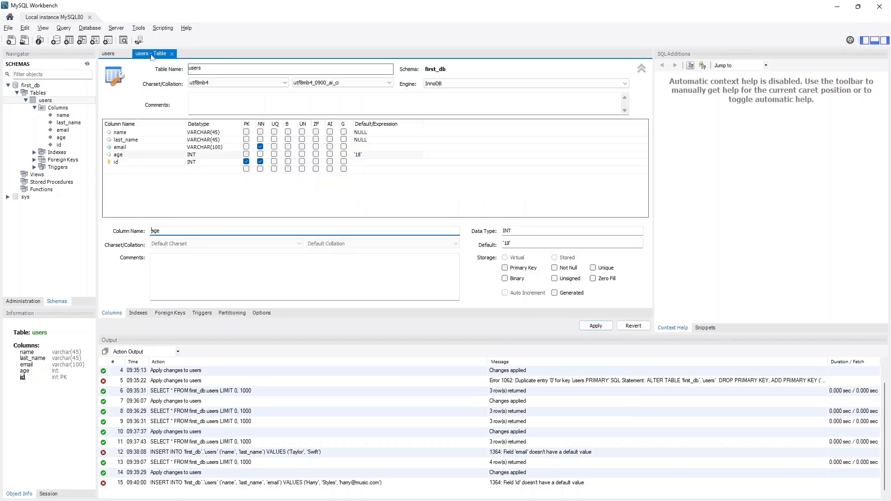
left_click(330, 161)
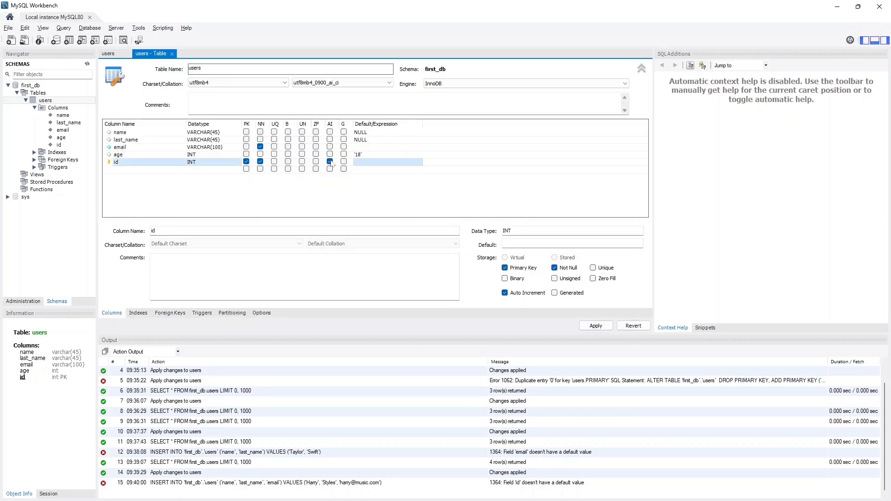
left_click(596, 326)
left_click(564, 371)
left_click(563, 371)
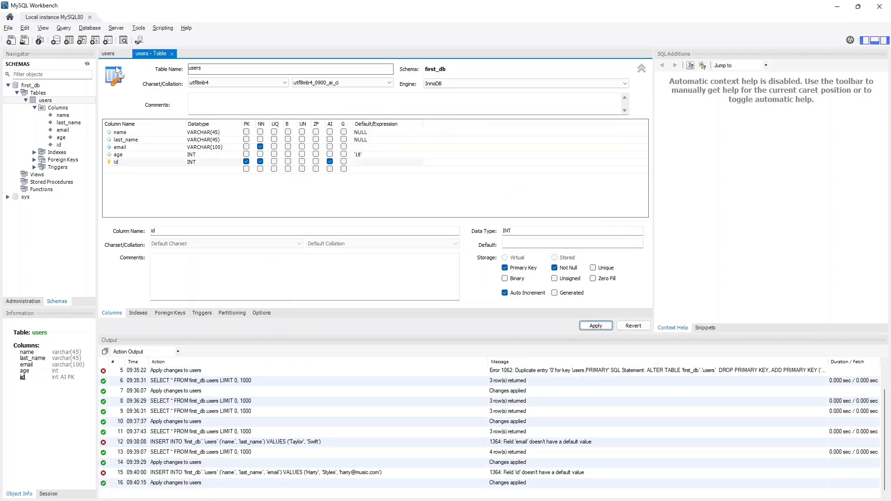
- Return to the users query results, review the insert statement's columns, and save the pending row changes to the database
left_click(110, 54)
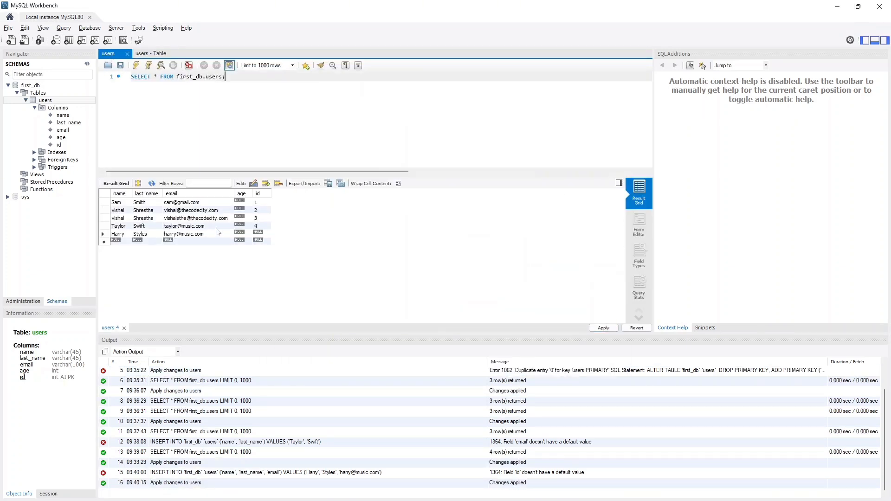
left_click(603, 328)
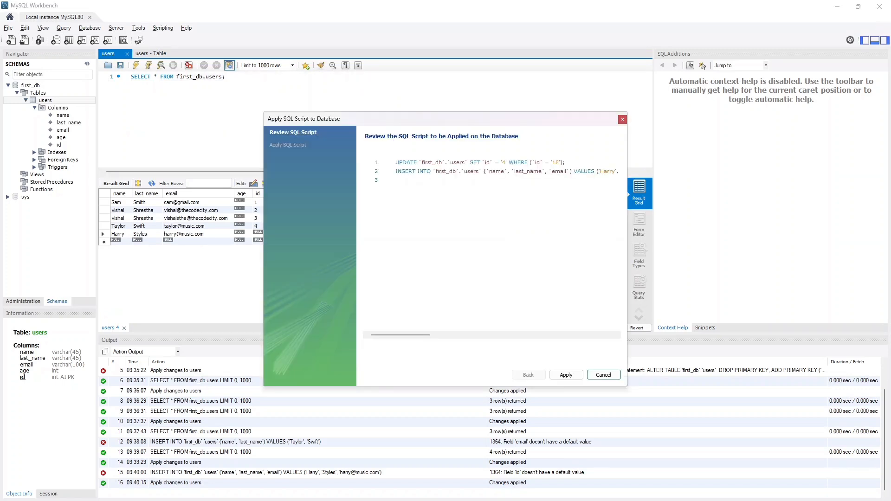
double_click(493, 171)
double_click(529, 172)
left_click(570, 171)
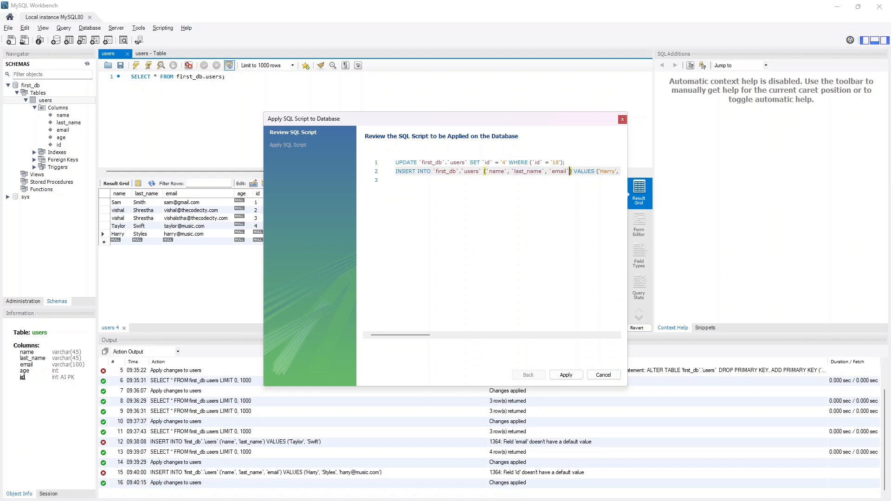
left_click(566, 375)
left_click(566, 375)
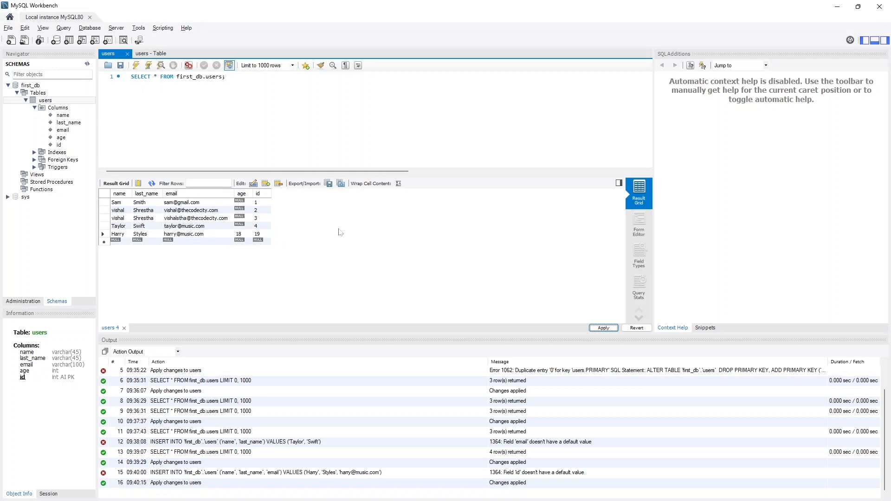
- Close the users query and the users table editor, and view the definitions of the id and name columns
left_click(127, 54)
left_click(138, 54)
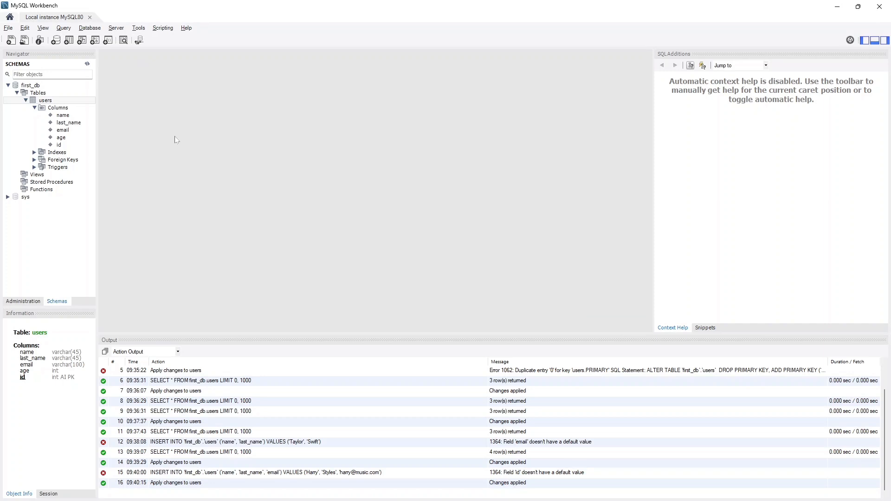
left_click(70, 146)
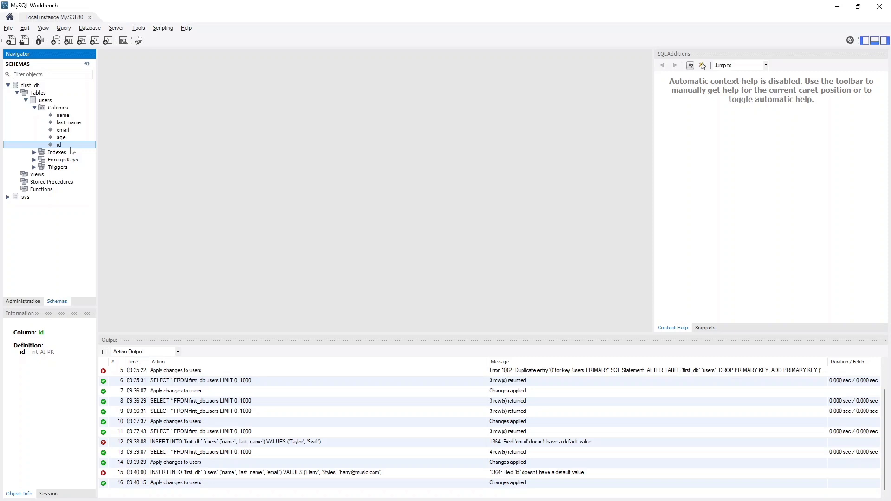
left_click(62, 117)
left_click(59, 146)
- Create a non-unique index on the users table's email column, keeping the suggested name and the default algorithm and locking
left_click(59, 130)
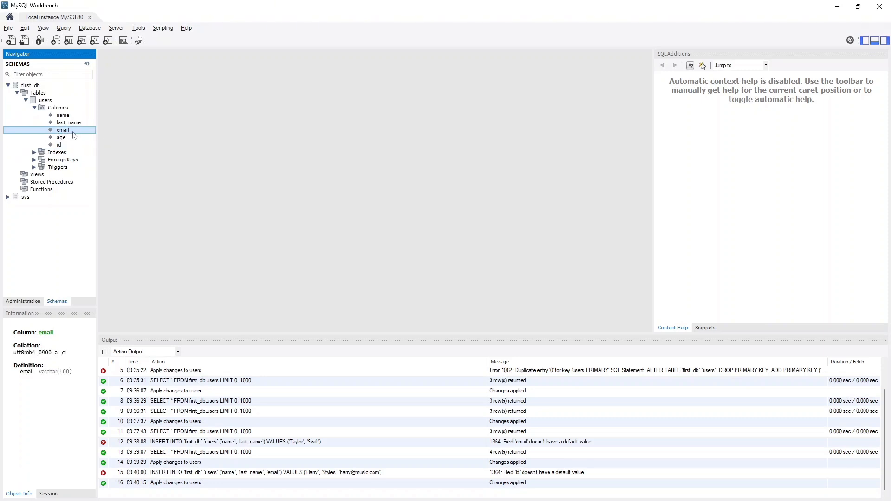
right_click(72, 134)
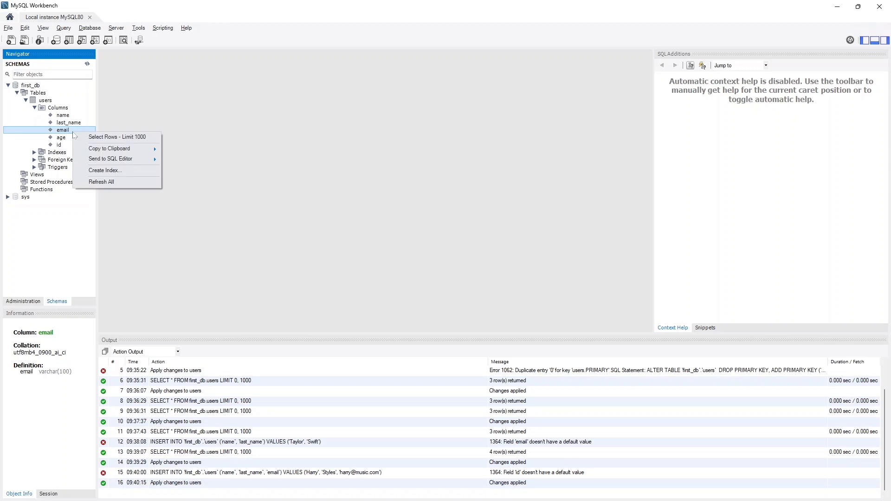
left_click(101, 171)
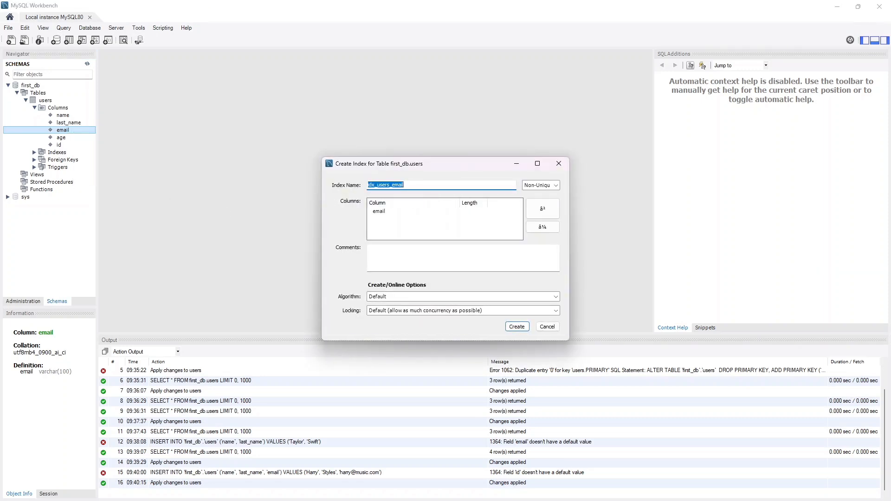
left_click(520, 328)
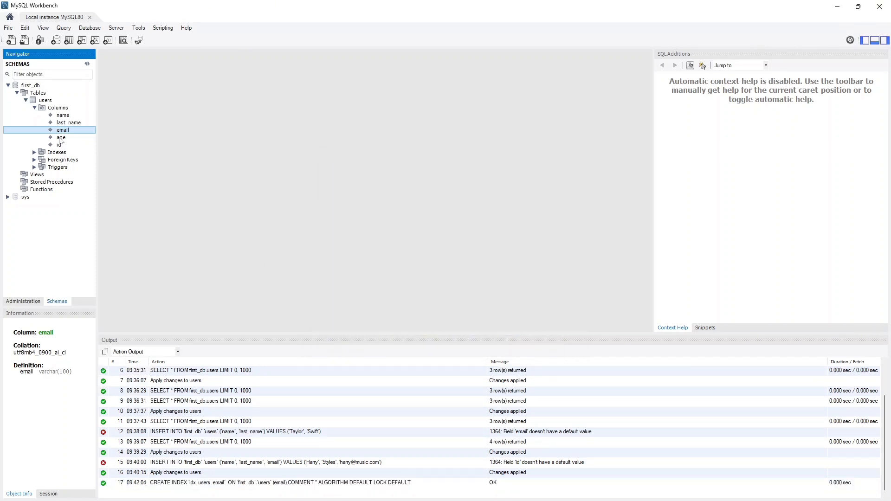
- Examine the definitions of the users table's id and email columns, its overall column list and its indexes entry
left_click(60, 146)
left_click(67, 131)
mouse_move(52, 103)
left_click(63, 145)
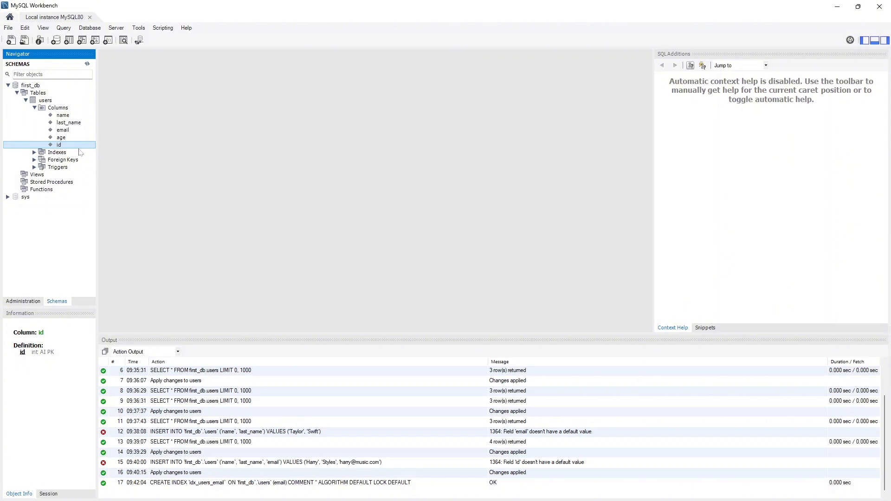
left_click(49, 107)
left_click(47, 100)
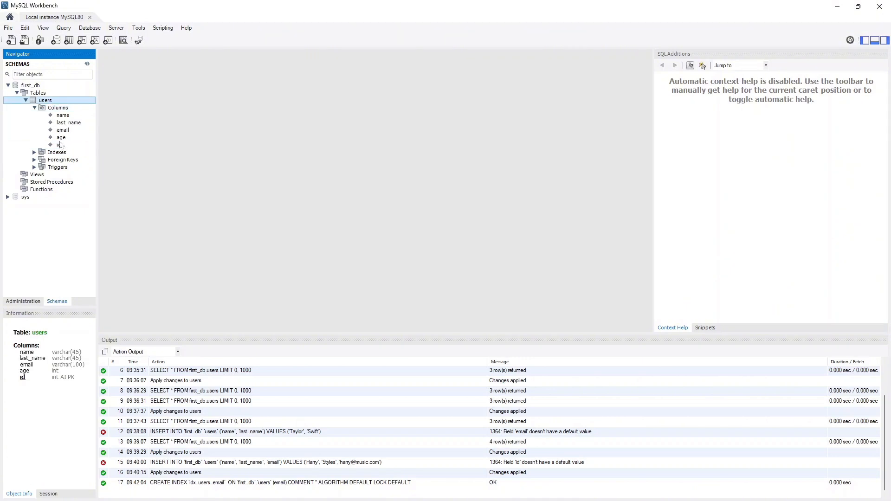
left_click(70, 131)
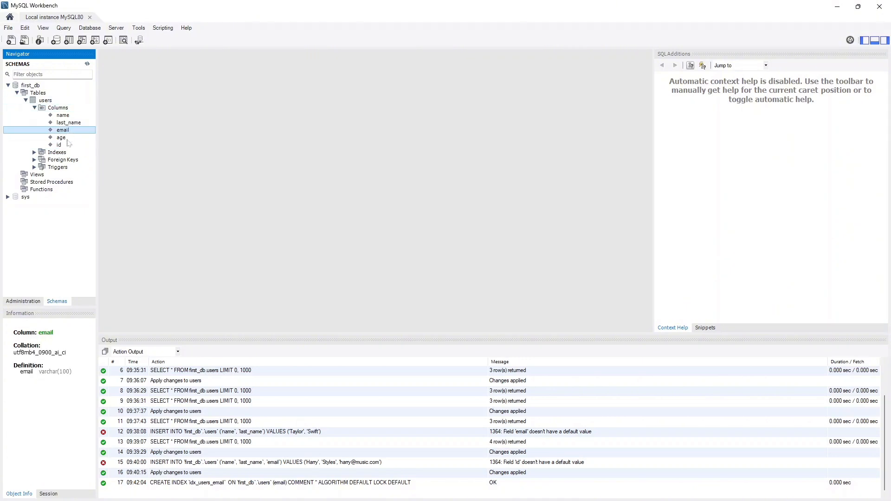
left_click(67, 145)
left_click(61, 105)
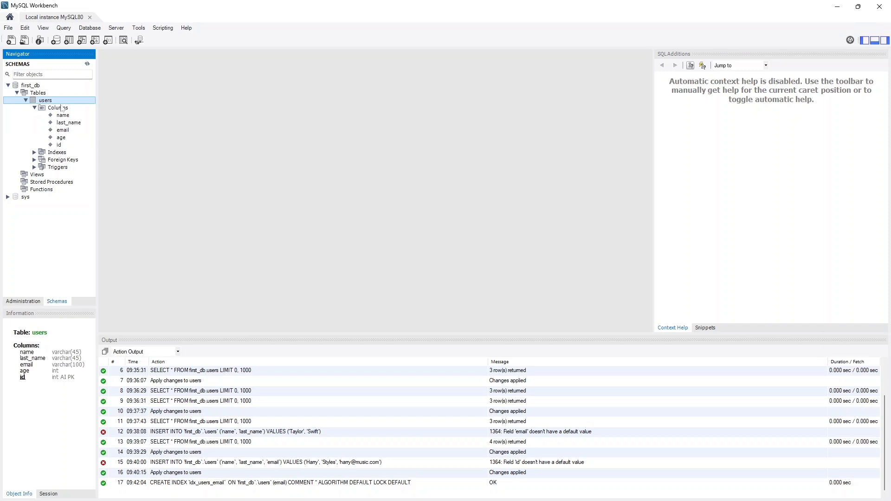
left_click(61, 109)
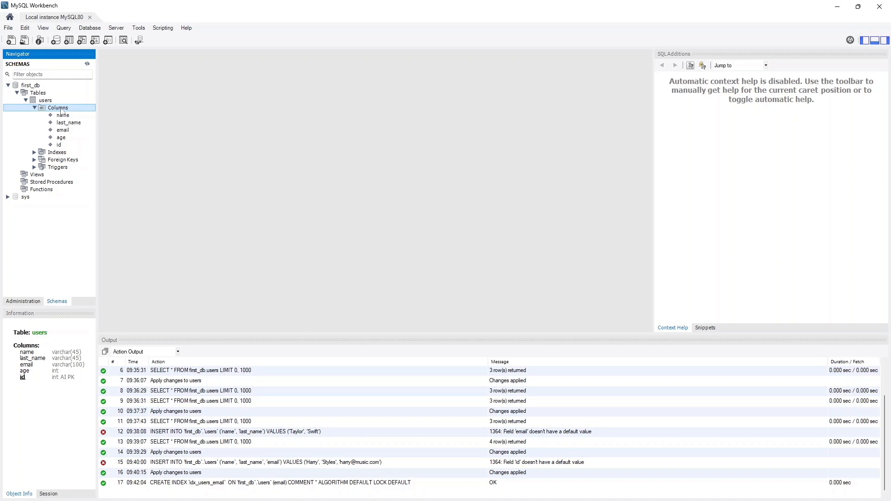
left_click(63, 152)
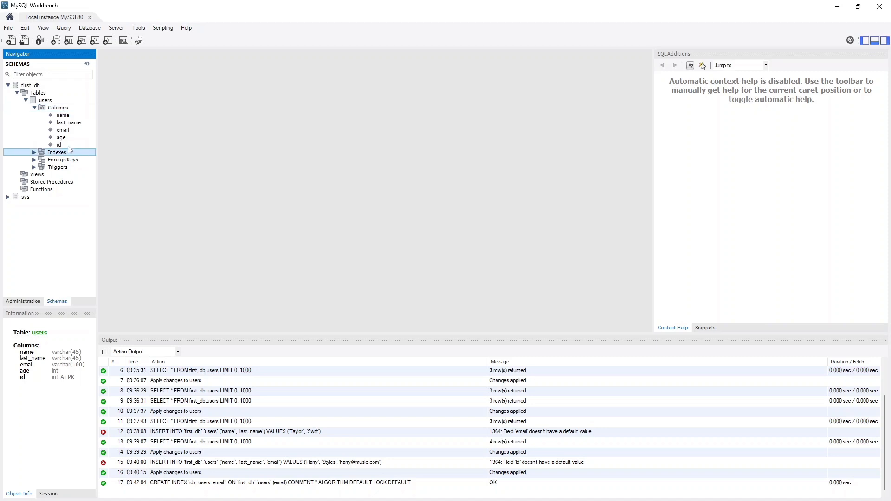
key("Up")
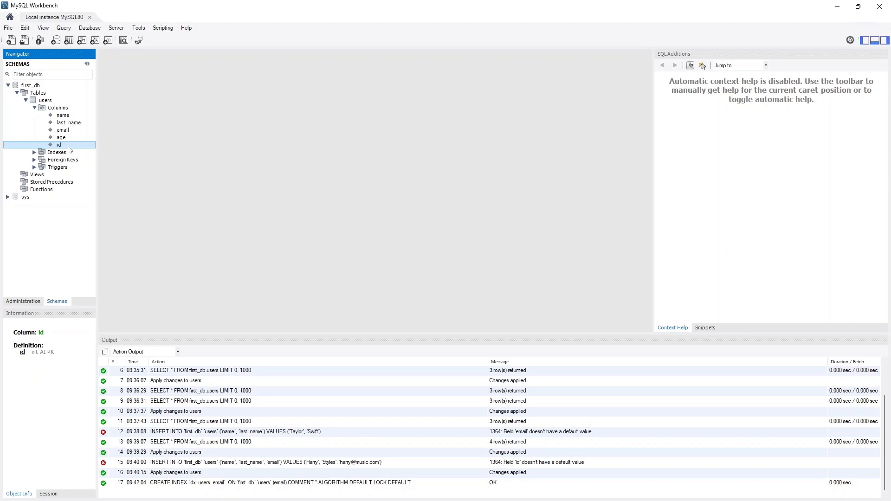
left_click(68, 107)
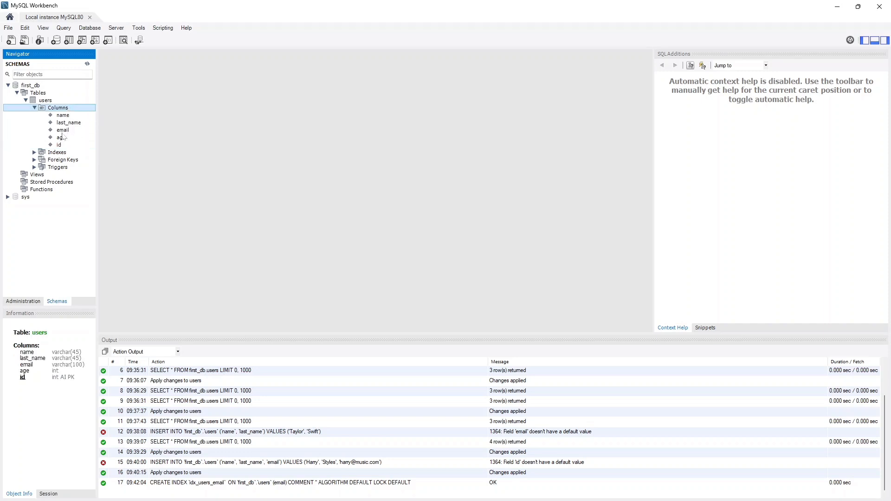
left_click(66, 130)
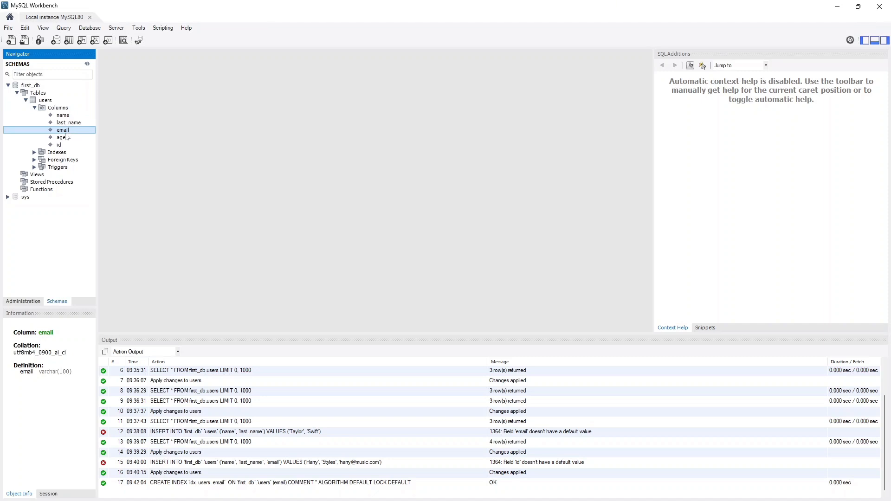